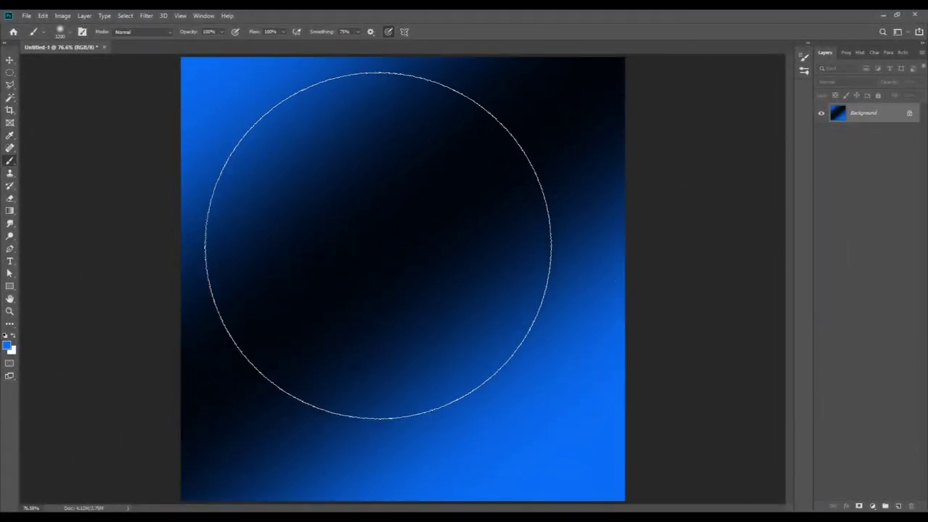
- Make the Background layer solid black in place of the blue-to-black gradient
key("ctrl+z")
key("ctrl+z")
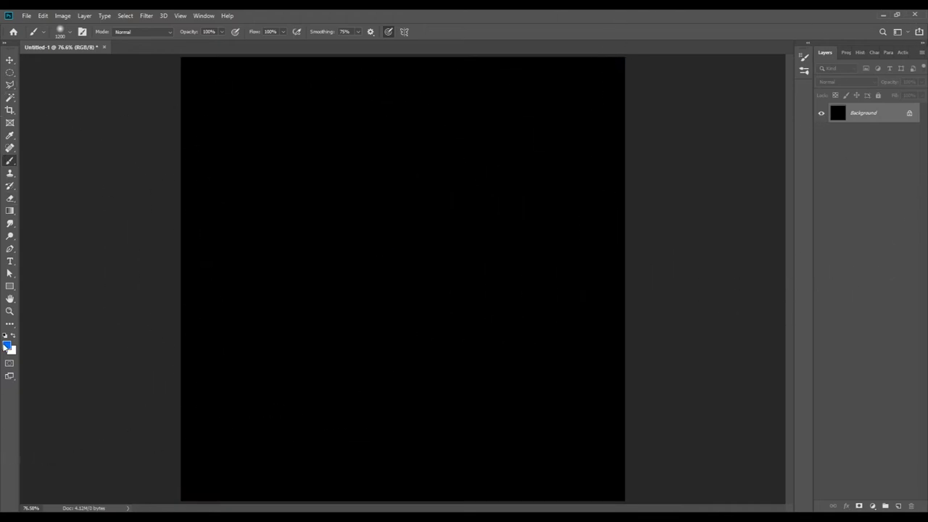
- Fill the Background with a dark navy colour sampled from the canvas
key("i")
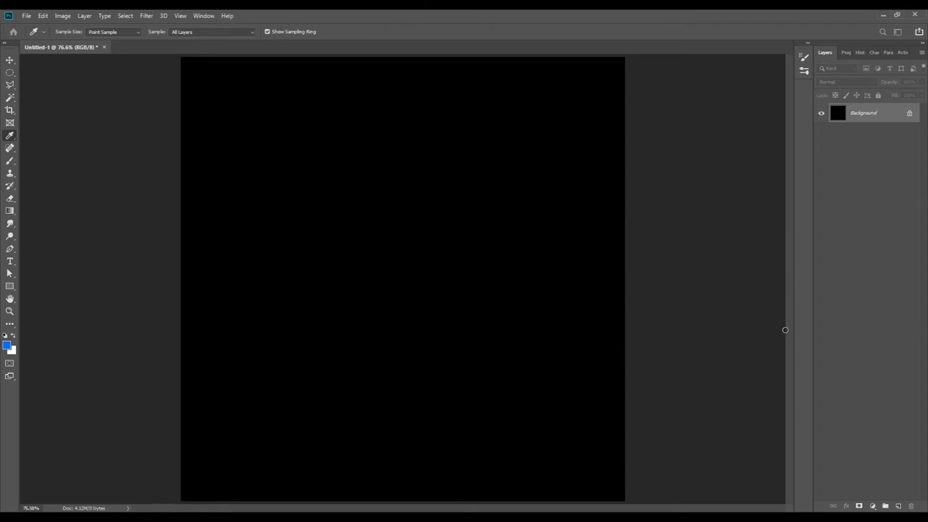
key("b")
key("alt+BackSpace")
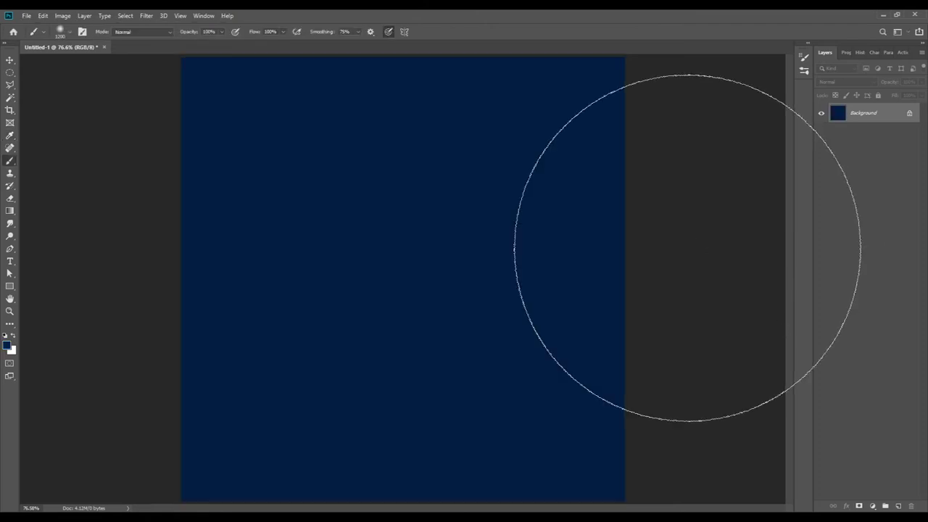
key("z")
left_click_drag(441, 268, 393, 269)
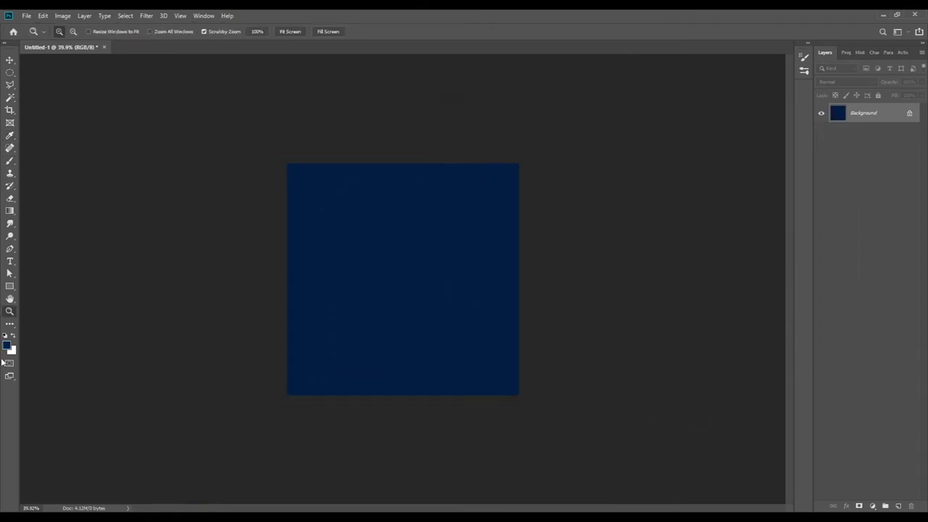
- Paint lighter blue diagonal streaks with a large soft brush and add empty Layer 1
key("i")
key("b")
key("bracketright")
left_click_drag(240, 230, 529, 21)
left_click_drag(621, 284, 399, 487)
key("ctrl+0")
key("m")
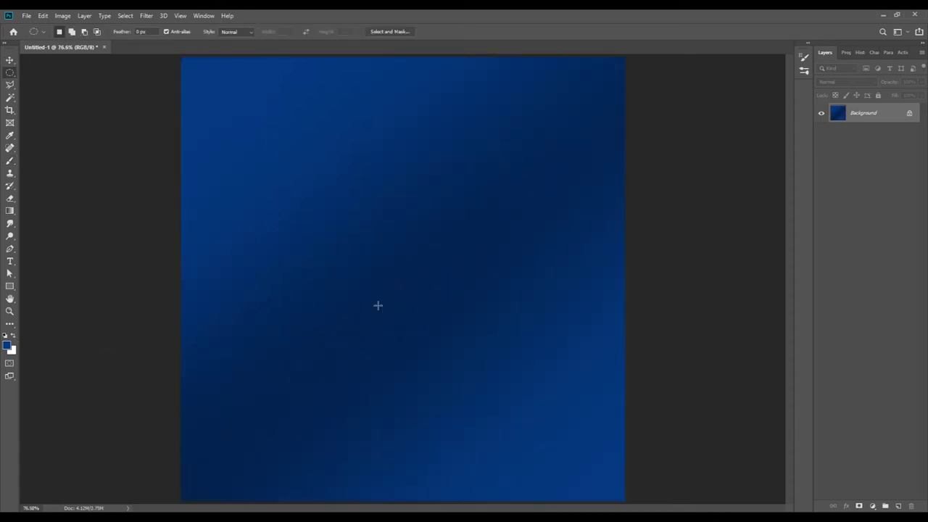
left_click(903, 505)
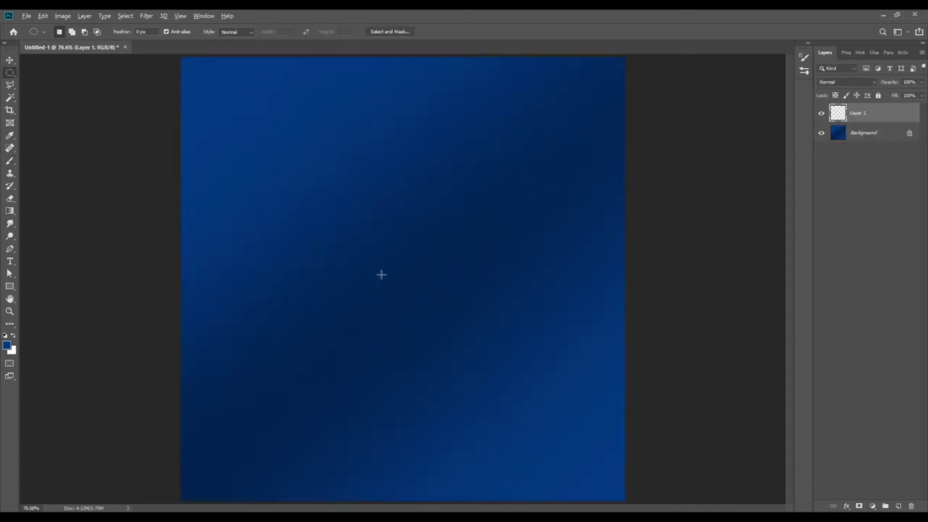
- Fill the circular selection black, centre it horizontally on Layer 1, deselect, and add Layer 2
key("d")
key("alt+BackSpace")
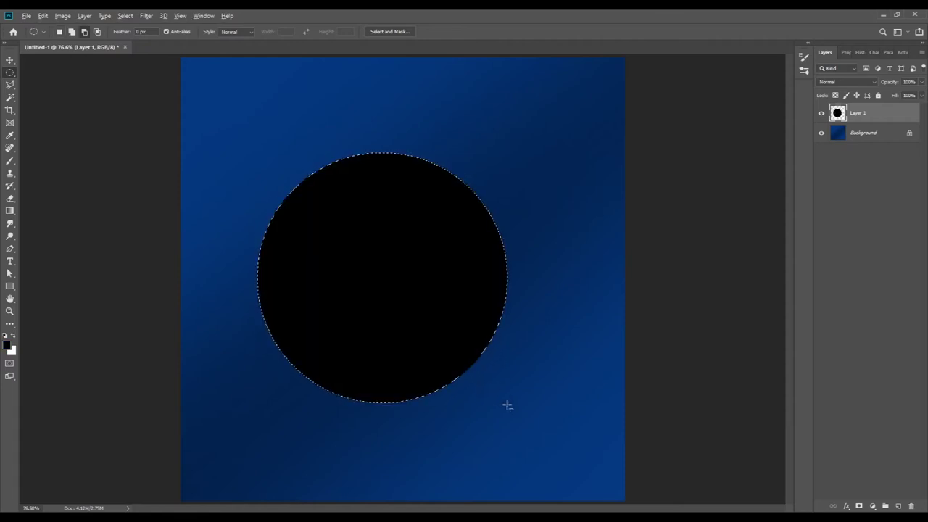
key("ctrl+t")
left_click_drag(426, 297, 448, 306)
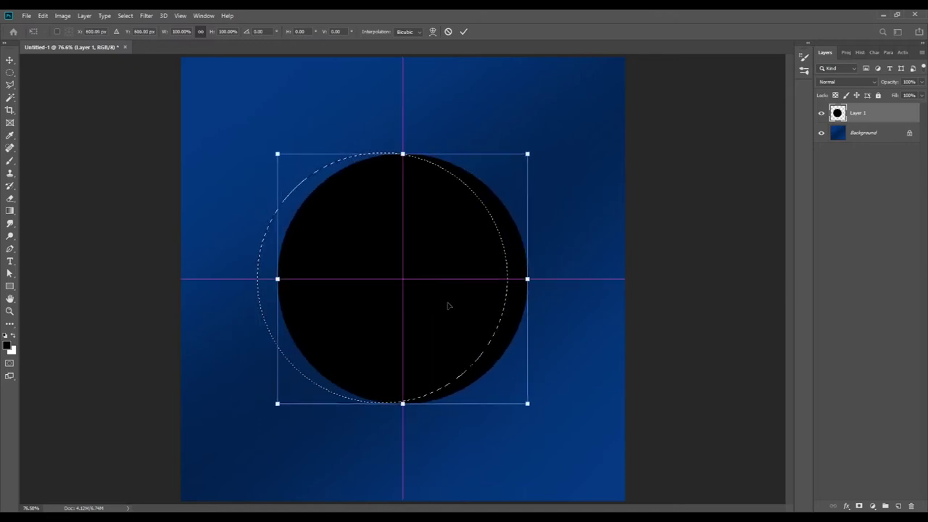
key("Return")
key("ctrl+d")
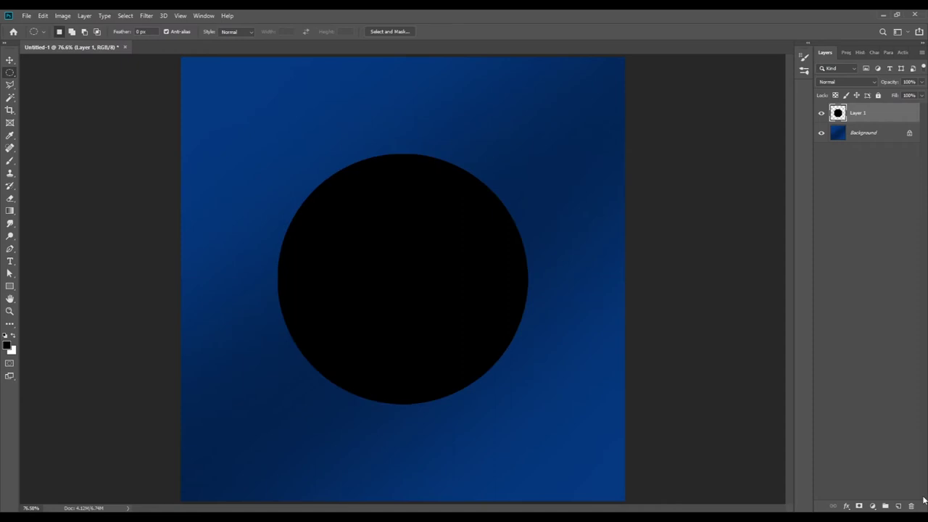
left_click(899, 506)
key("i")
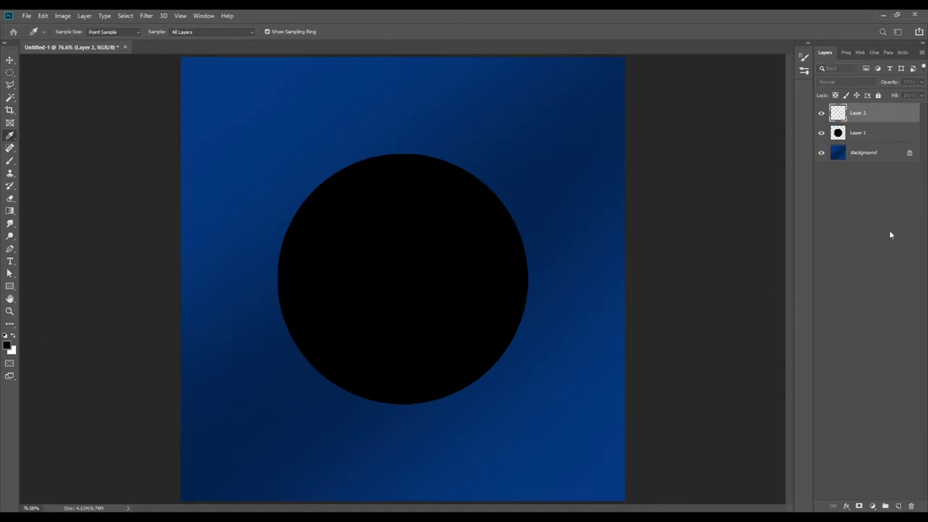
- Fill Layer 2 with teal and clip it to the black circle
key("m")
key("alt+BackSpace")
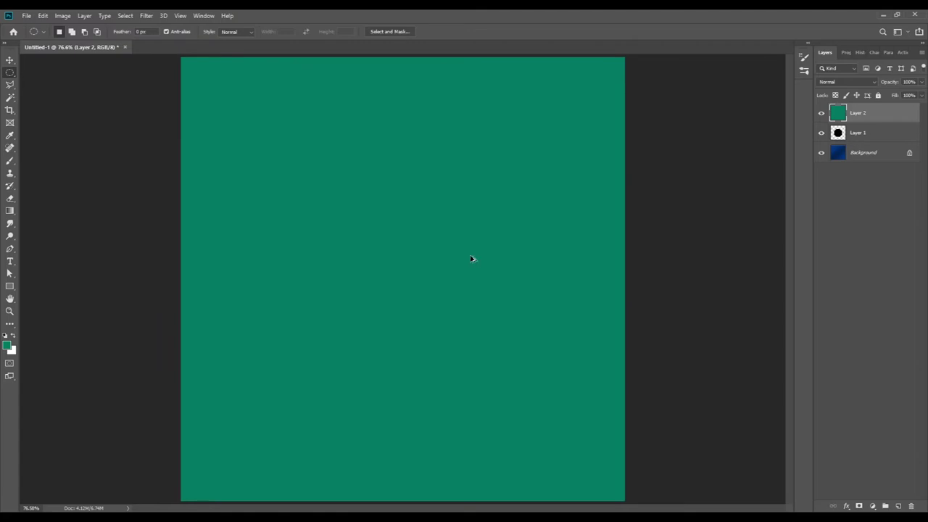
key("ctrl+alt+g")
key("z")
left_click(471, 257)
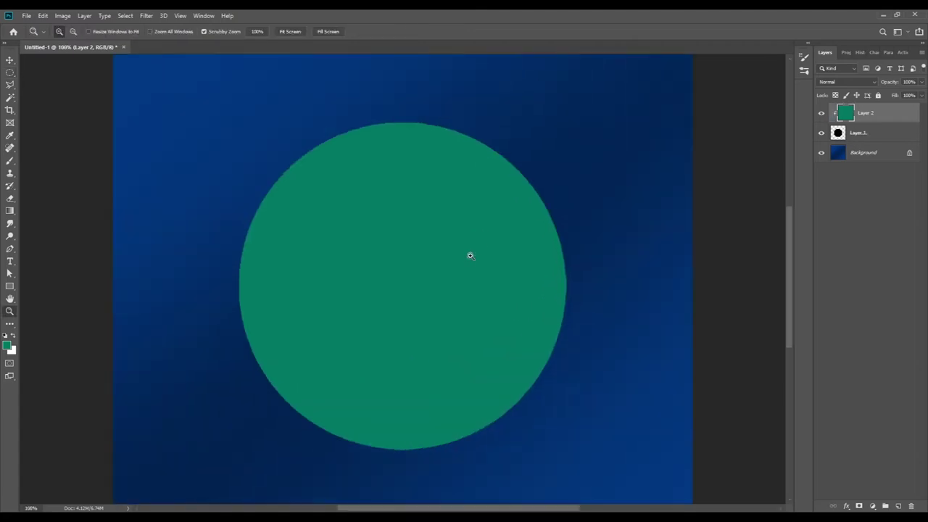
key("ctrl+0")
- Add Layer 3 clipped to the circle, with a black soft brush ready
left_click(898, 506)
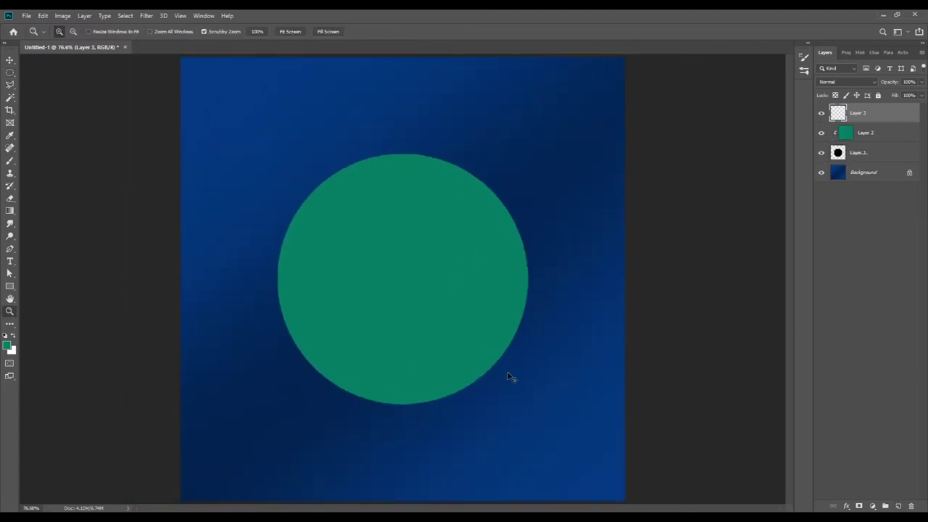
key("ctrl+alt+g")
key("d")
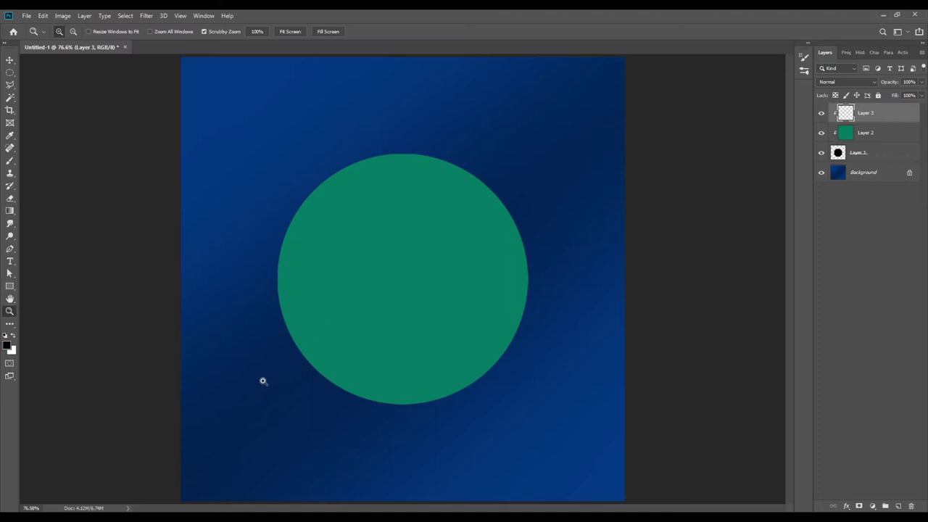
key("b")
key("bracketleft")
key("bracketleft")
key("bracketleft")
key("bracketleft")
key("bracketleft")
key("bracketleft")
key("bracketleft")
key("bracketleft")
- Paint soft black shading along the sphere's top-left, top and right edges
mouse_move(240, 181)
left_mouse_down()
mouse_move(283, 149)
mouse_move(548, 129)
mouse_move(572, 431)
mouse_move(347, 491)
left_mouse_up()
key("ctrl+z")
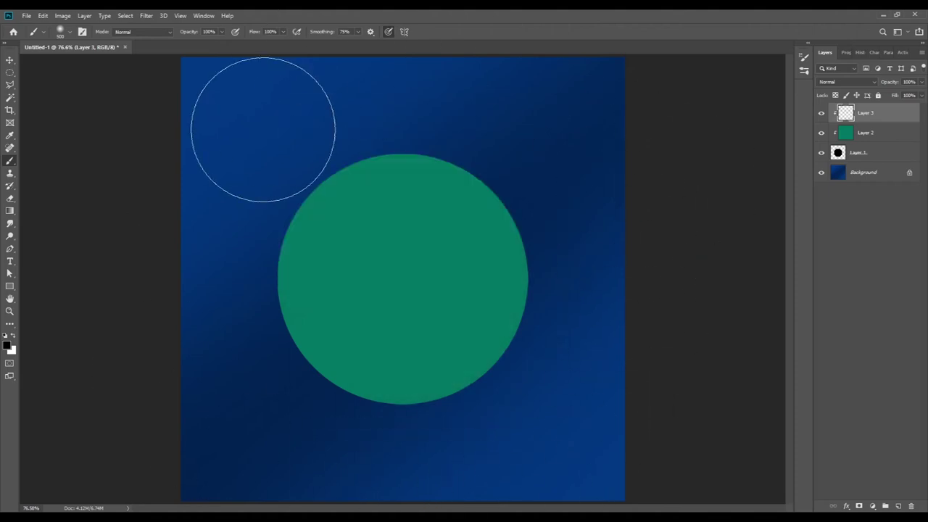
left_click_drag(261, 129, 472, 51)
mouse_move(430, 99)
left_mouse_down()
mouse_move(586, 257)
mouse_move(515, 443)
mouse_move(304, 452)
left_mouse_up()
key("z")
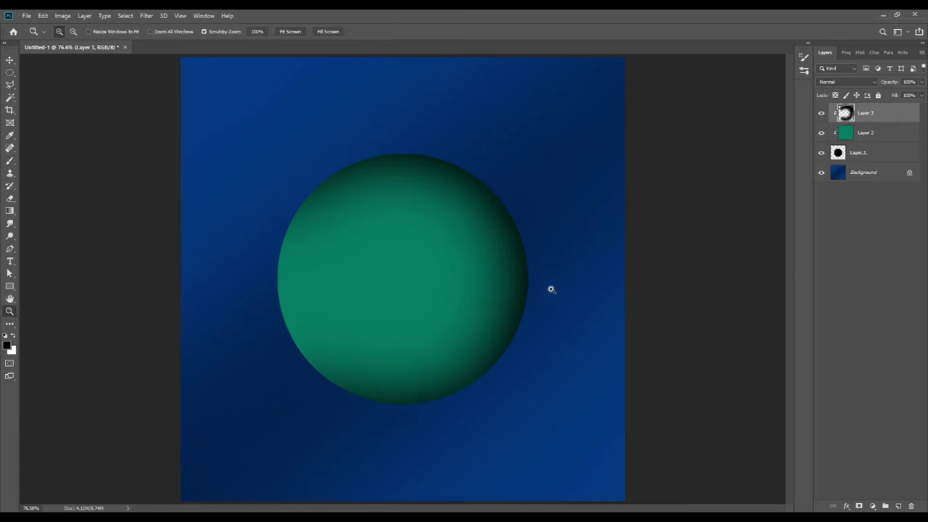
key("ctrl+plus")
key("ctrl+0")
left_click(845, 135)
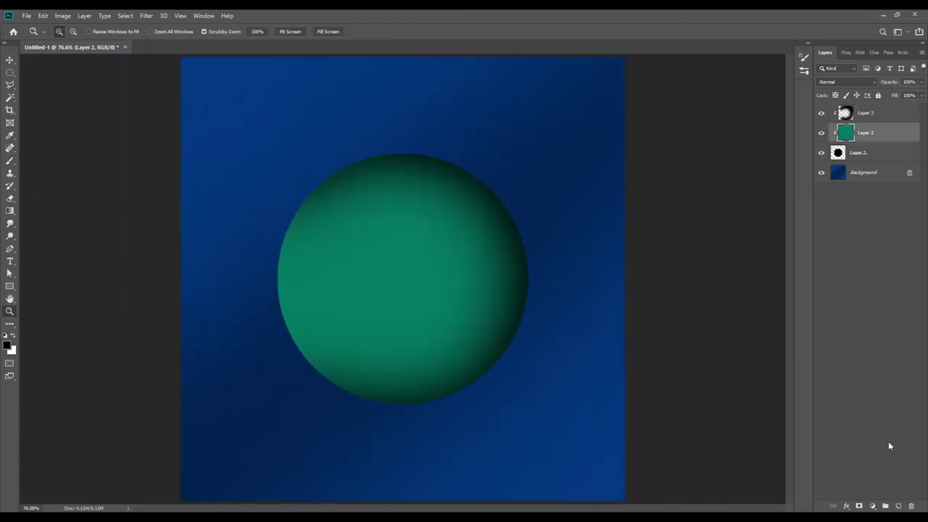
- Add Layer 4 above Layer 2 and pick a yellow-green brush colour from the canvas
left_click(897, 507)
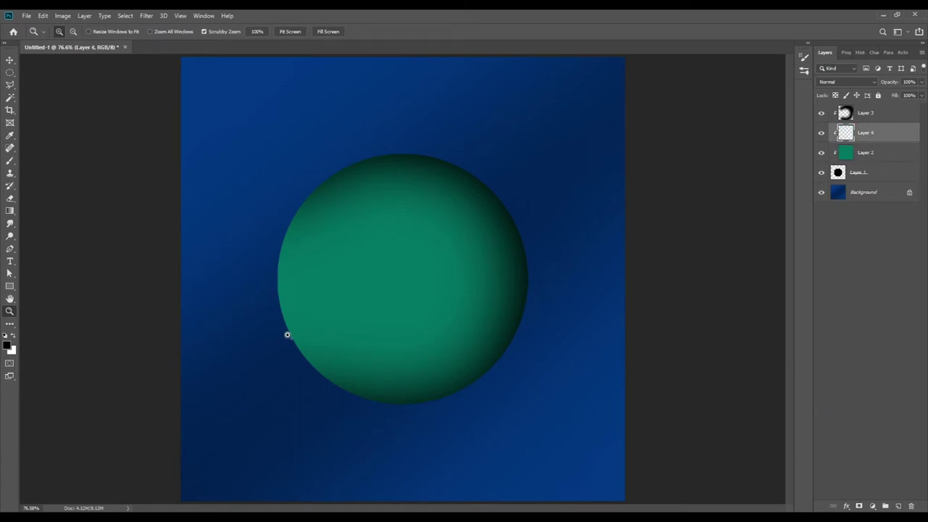
key("i")
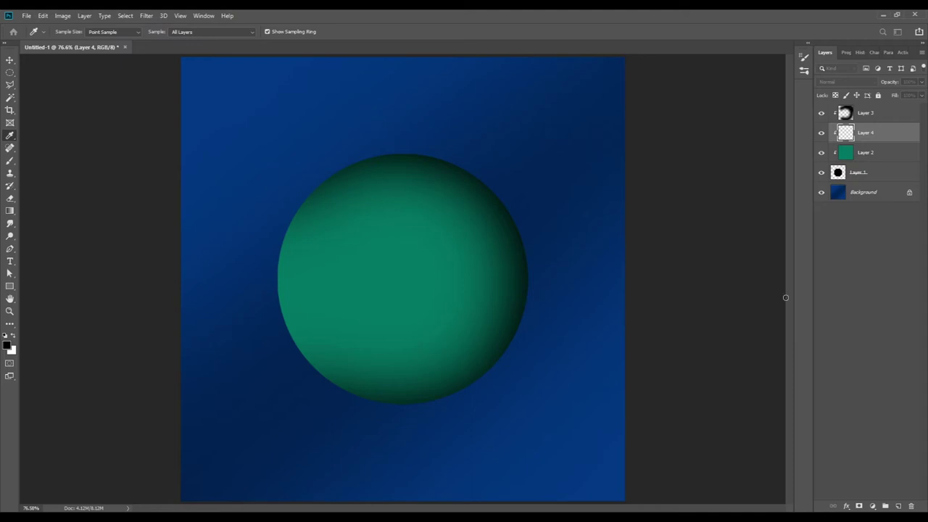
key("z")
left_click(387, 280)
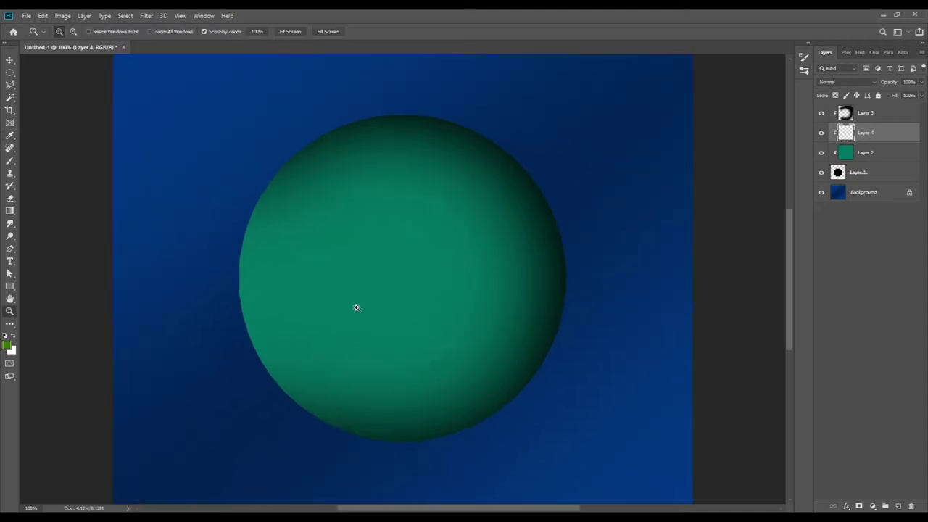
key("b")
mouse_move(319, 290)
left_mouse_down()
mouse_move(227, 289)
mouse_move(405, 239)
left_mouse_up()
key("ctrl+z")
key("ctrl+z")
key("bracketleft")
key("bracketleft")
key("bracketleft")
key("bracketleft")
key("bracketleft")
key("bracketleft")
key("bracketleft")
key("bracketleft")
- Paint a yellow-green continent on the upper left and dab spots down the sphere's centre
left_click_drag(271, 170, 341, 236)
left_click(348, 272)
left_click(399, 139)
left_click(401, 199)
left_click(370, 277)
left_click(349, 308)
- Add yellow-green dabs on the lower sphere and a widened lower-right continent patch
left_click(306, 334)
left_click(306, 394)
left_click(426, 400)
left_click(424, 347)
left_click_drag(459, 302, 520, 358)
left_click_drag(445, 366, 478, 368)
left_click_drag(451, 301, 516, 320)
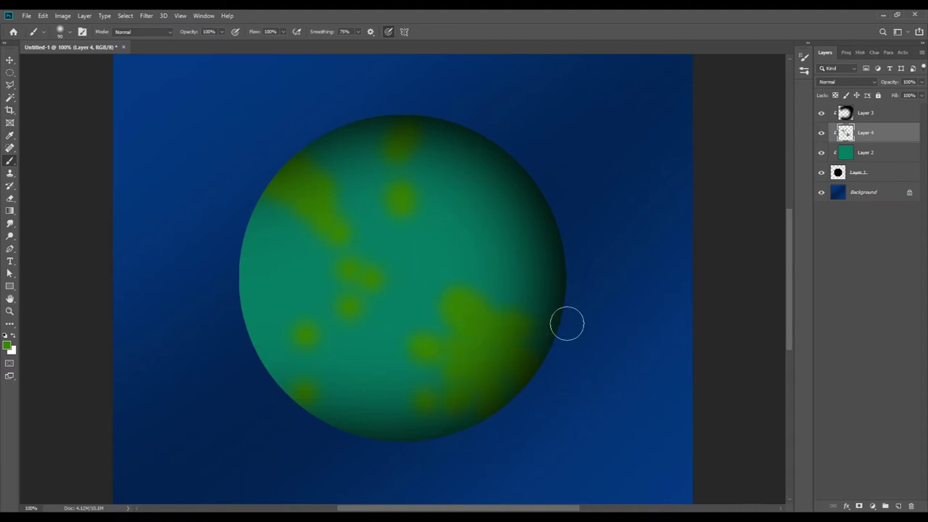
- Review the whole planet at full view and select the circle's Layer 1
key("ctrl+0")
key("z")
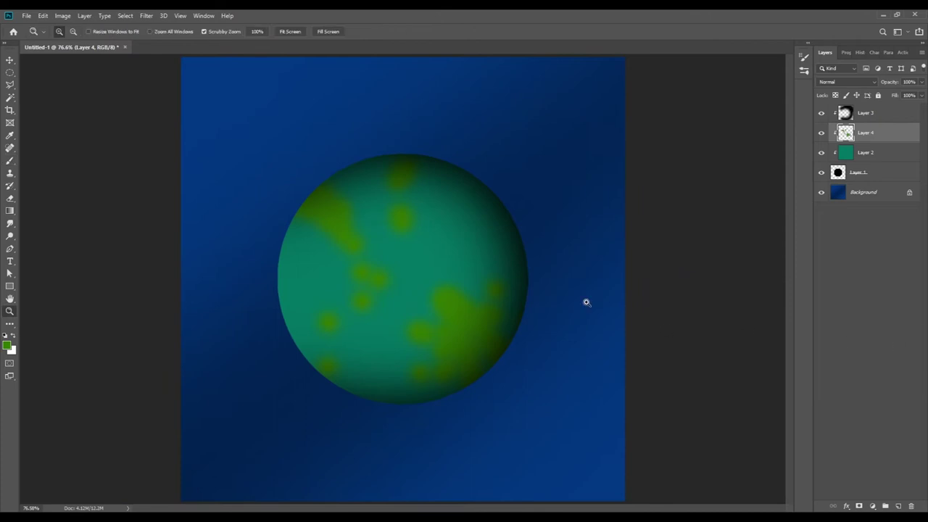
key("i")
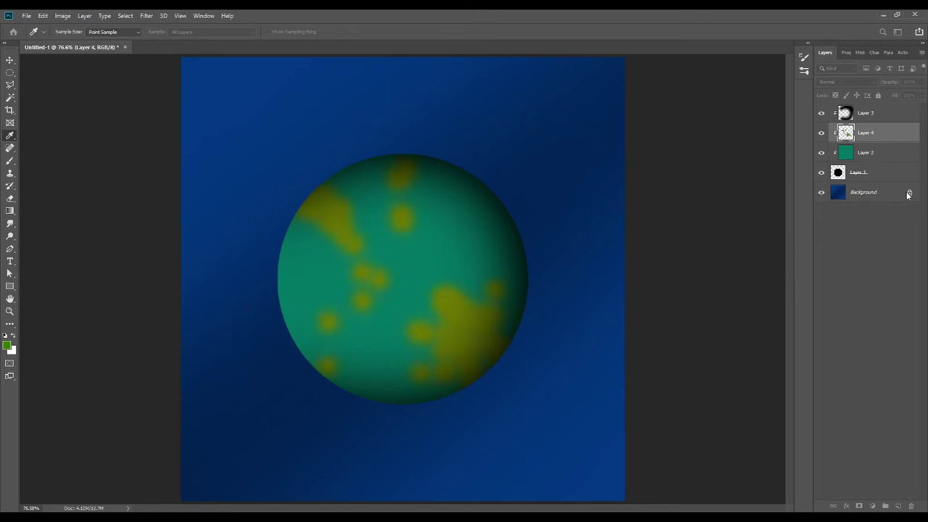
key("z")
left_click(437, 276)
left_click(438, 279, "alt")
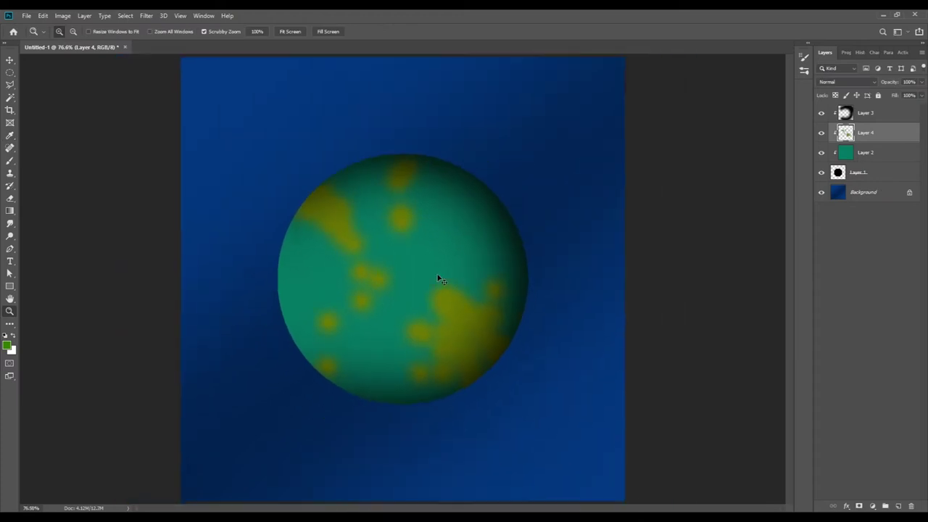
left_click(854, 154)
left_click(843, 180)
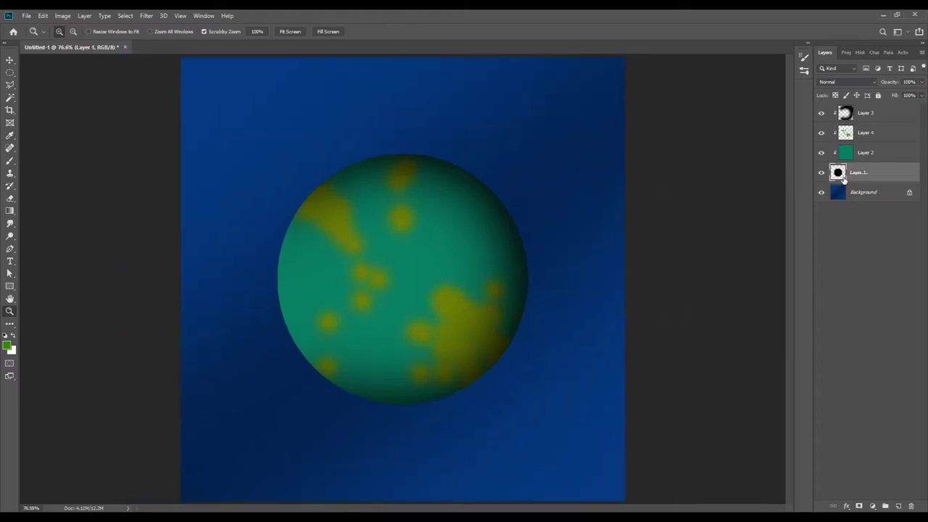
- Duplicate the black circle layer into Layer 1 copy for the white glow
left_click_drag(843, 181, 844, 191)
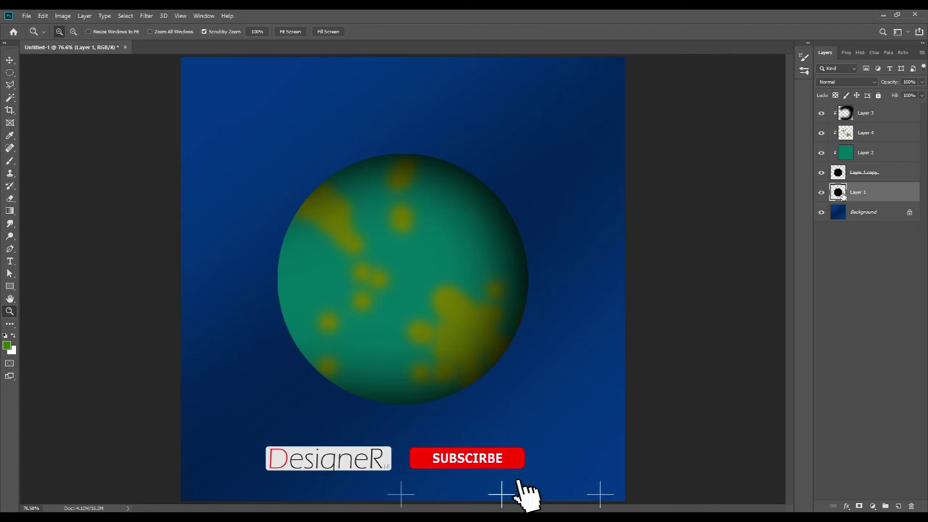
key("i")
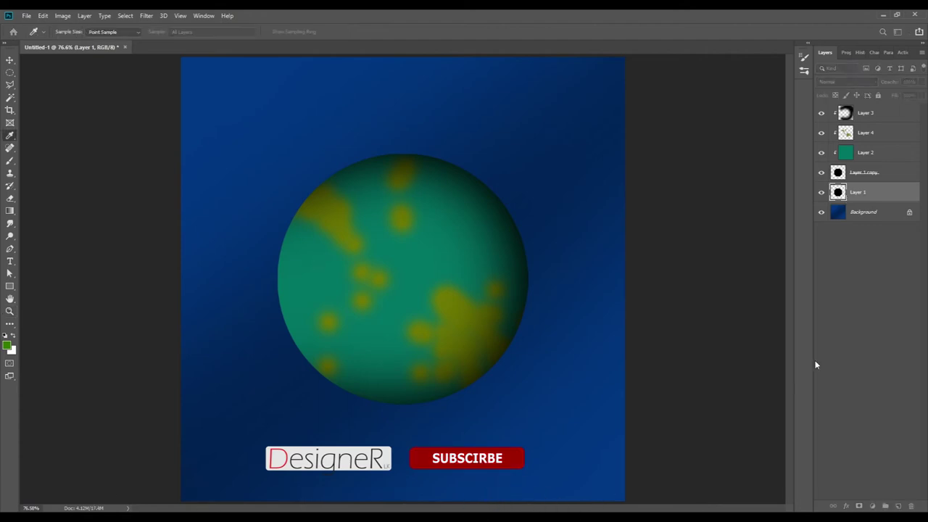
key("z")
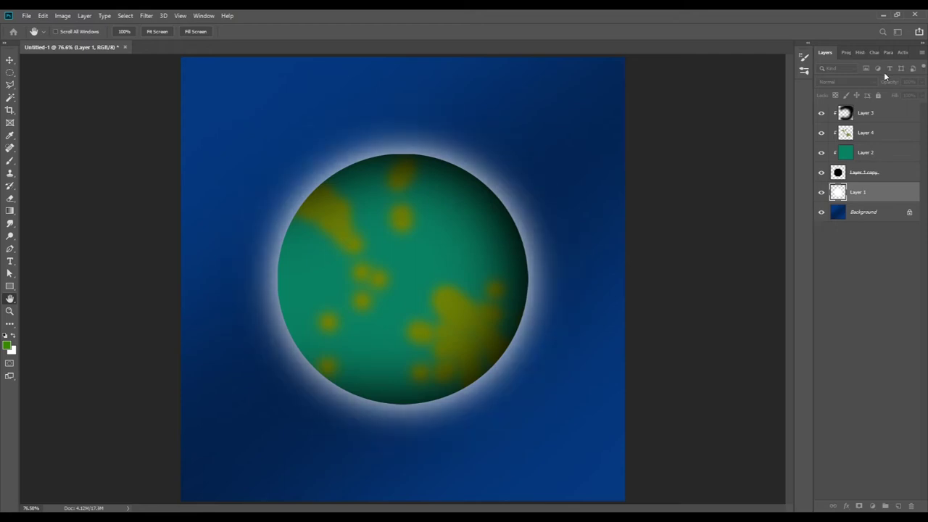
left_click(862, 135)
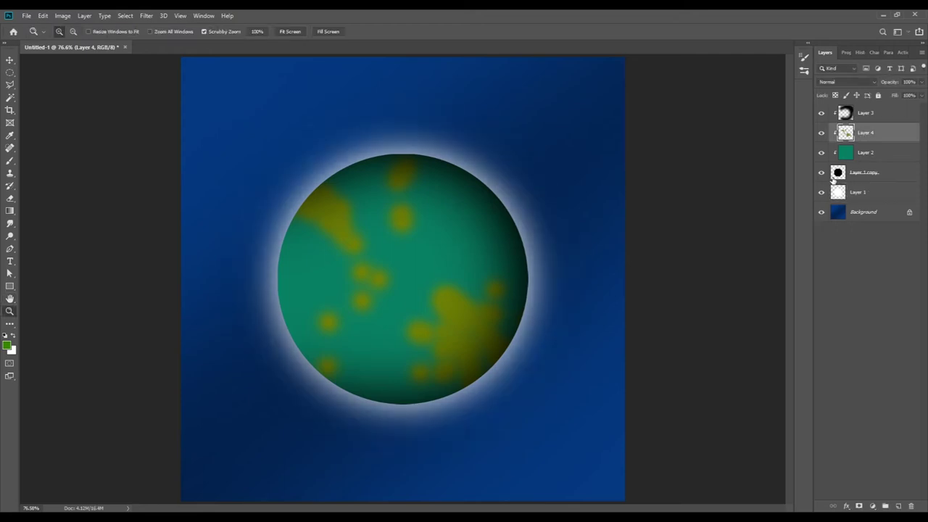
key("v")
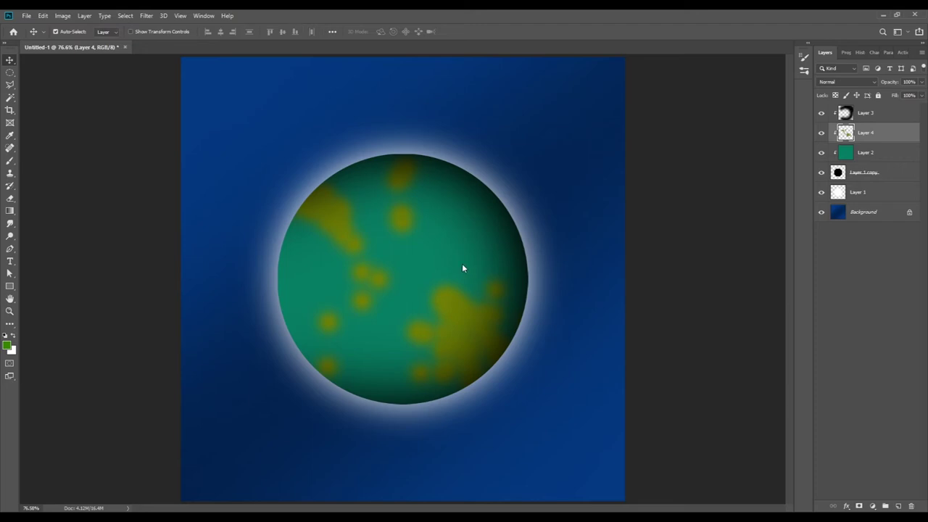
- Open Layer 1 copy's layer style, cancel the outline stroke, and return to the Move tool
left_click(839, 178)
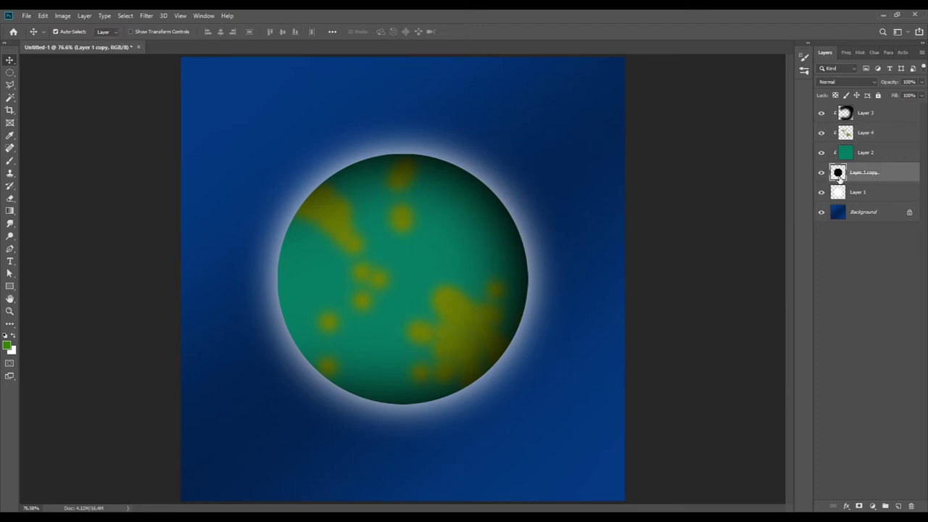
key("l")
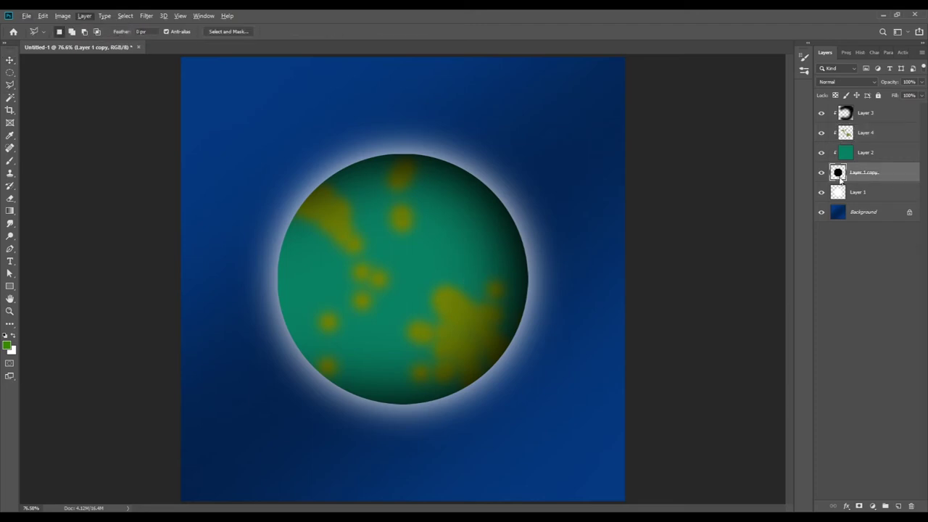
double_click(841, 179)
key("Escape")
key("v")
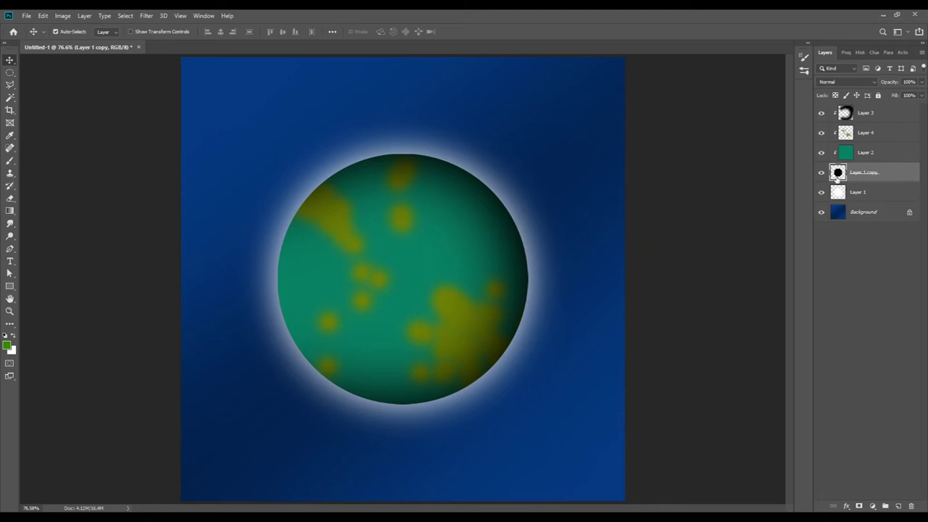
left_click(863, 133)
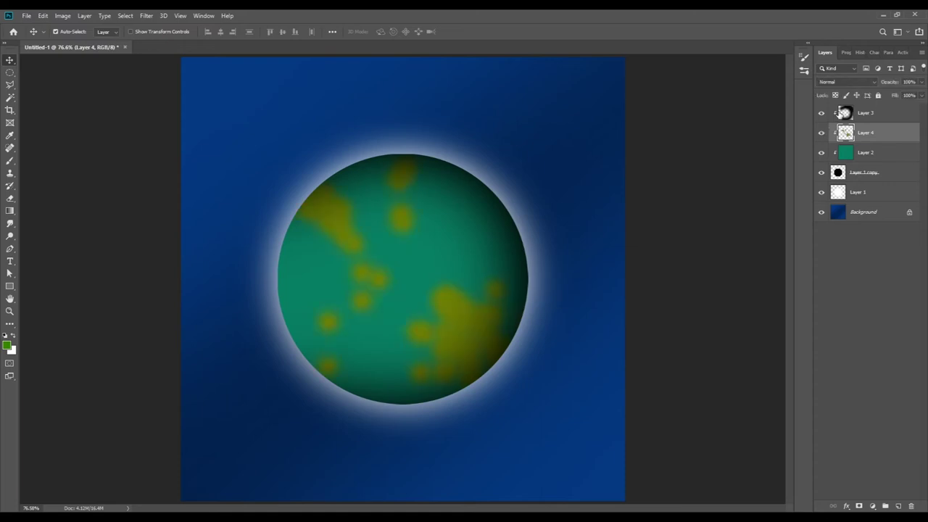
- Add Layer 5 above Layer 4 and paint soft white light over the planet's left side
left_click(863, 113)
left_click(848, 138)
left_click(898, 506)
key("x")
key("b")
key("bracketright")
key("bracketright")
key("bracketright")
left_click(360, 293)
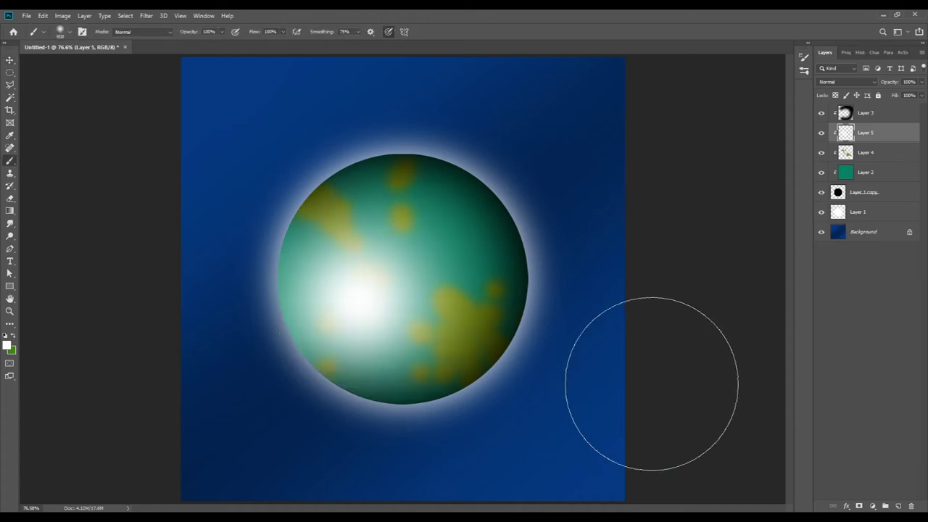
mouse_move(267, 120)
left_mouse_down()
mouse_move(530, 480)
mouse_move(601, 276)
left_mouse_up()
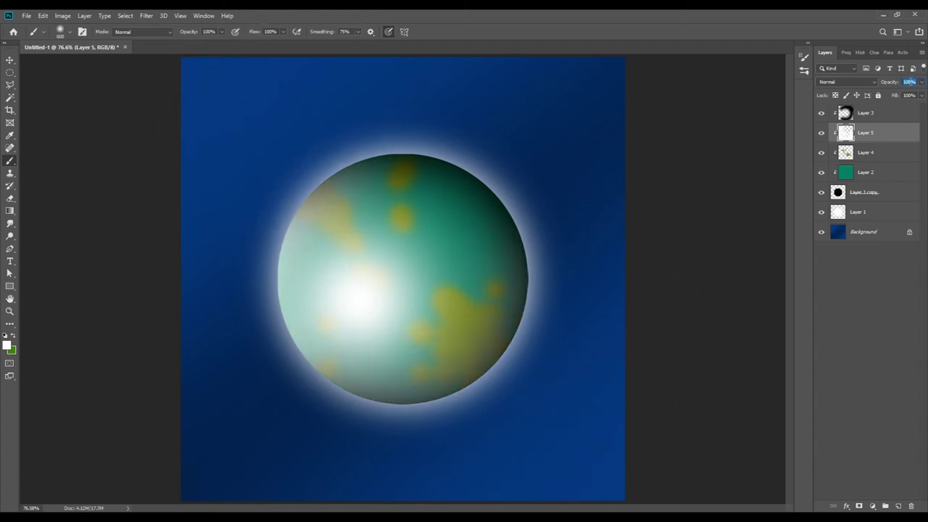
- Set the highlight layer's opacity to 50%
type("25")
key("Escape")
type("0")
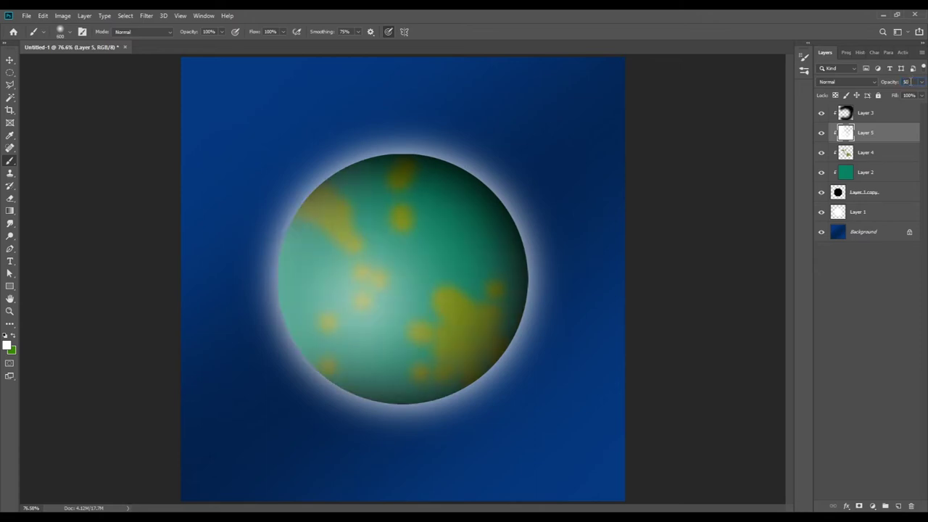
type("v")
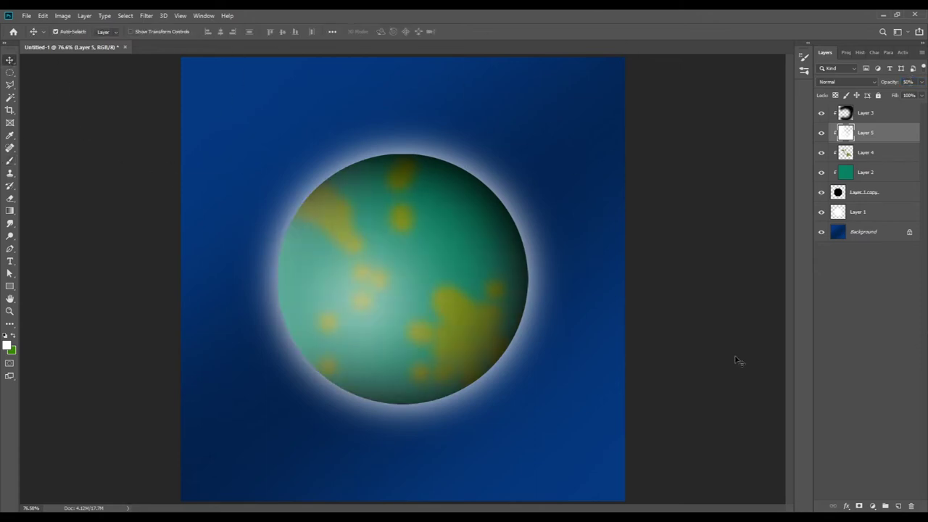
type("z")
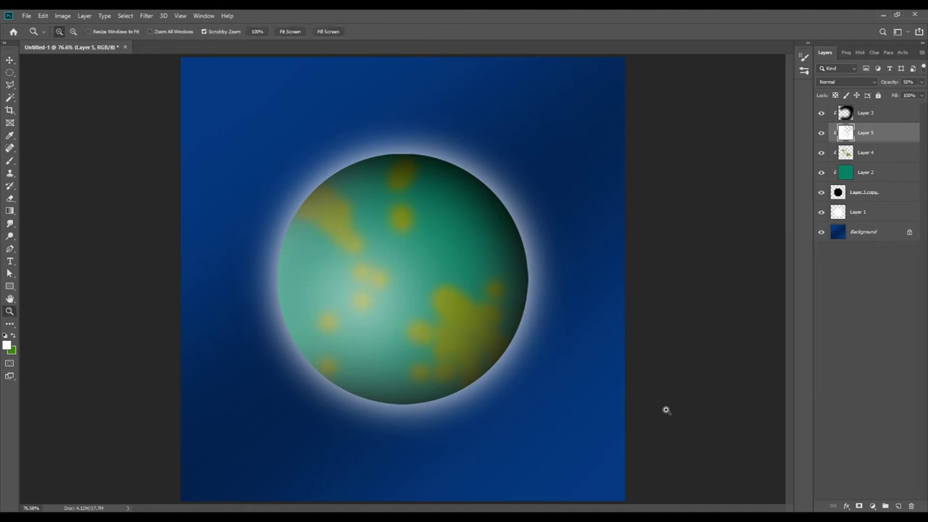
left_click(843, 236)
- Paint broad soft black shadows on the Background right of the planet and at lower right
key("alt")
key("b")
key("d")
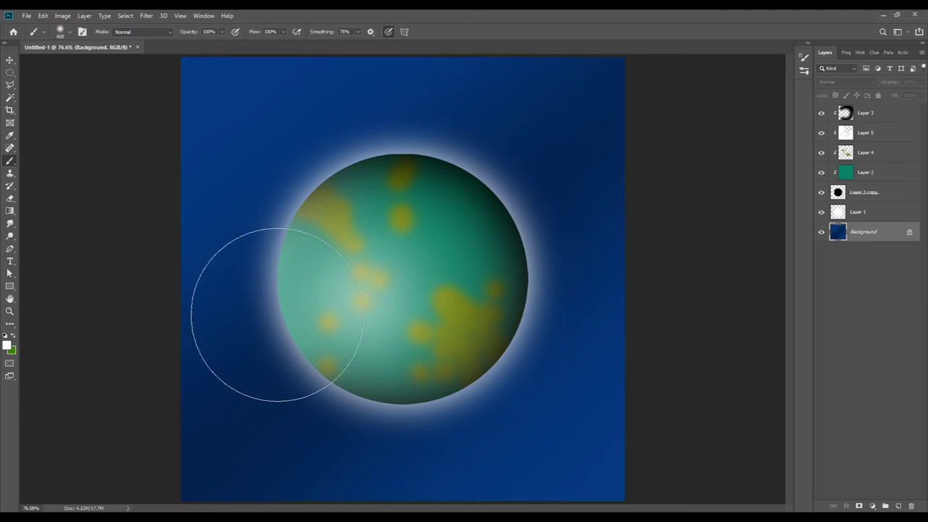
key("bracketleft")
key("bracketleft")
key("bracketleft")
mouse_move(259, 294)
left_mouse_down()
mouse_move(232, 300)
mouse_move(321, 259)
mouse_move(409, 130)
left_mouse_up()
key("ctrl+z")
key("bracketright")
key("bracketright")
left_click_drag(531, 243, 619, 367)
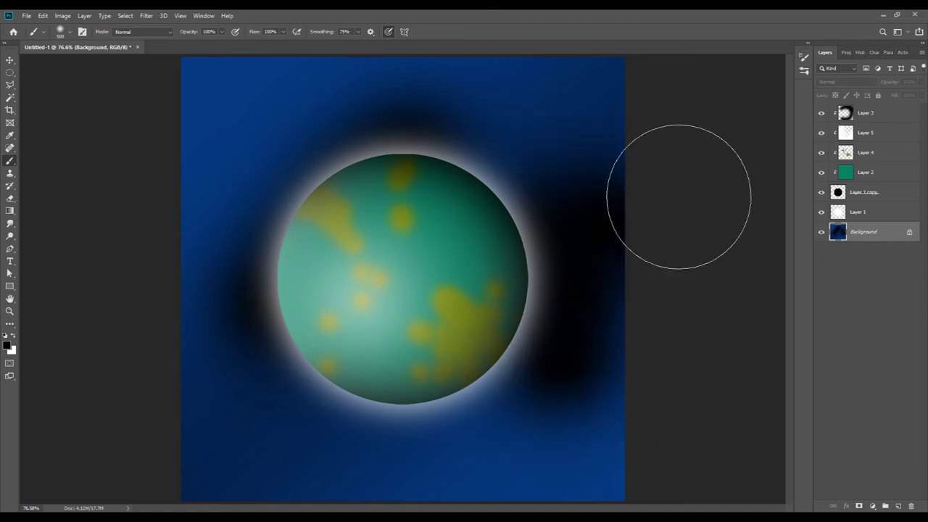
left_click_drag(619, 218, 692, 476)
- Darken the background's left edge beside the planet and add a new layer for stars
left_click(153, 376)
left_click_drag(153, 377, 138, 176)
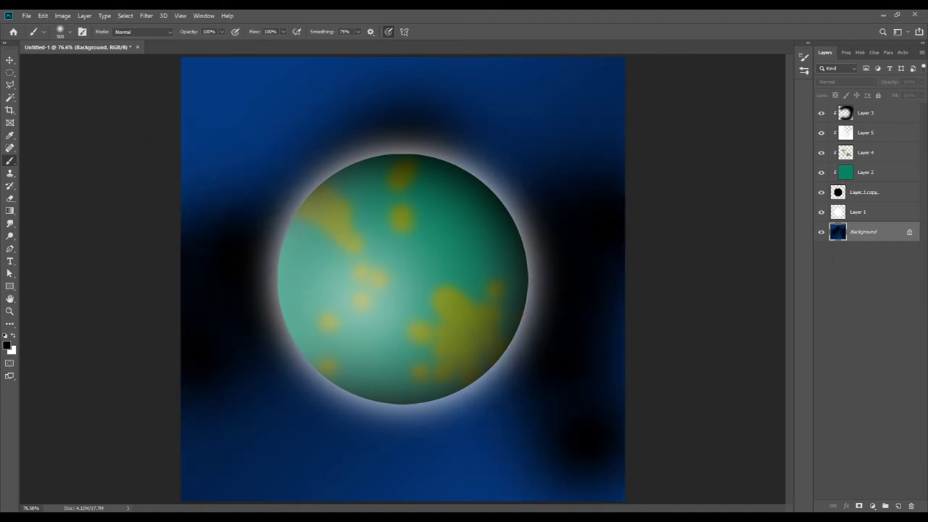
key("bracketleft")
key("bracketleft")
key("bracketleft")
key("bracketleft")
key("bracketleft")
key("bracketleft")
key("x")
left_click(898, 505)
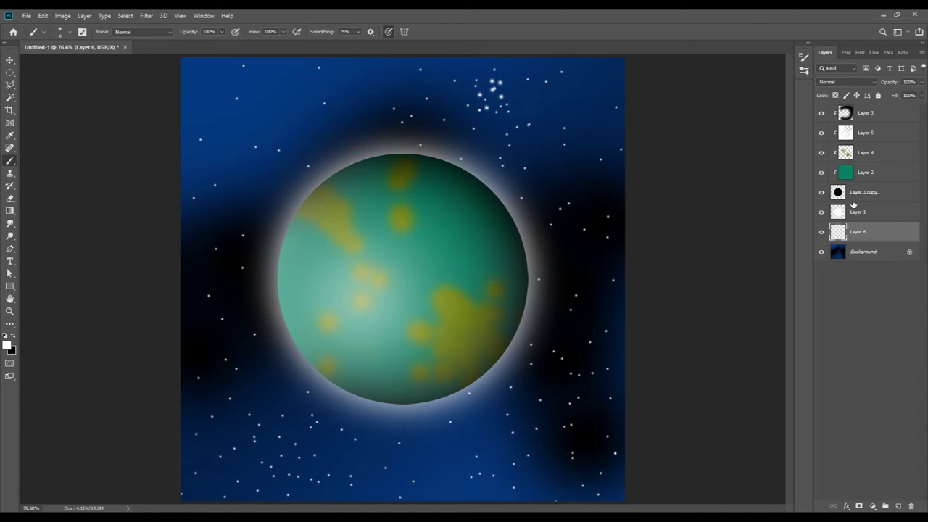
- Select the Layer 1 copy glow layer in the layer stack
left_click(838, 199)
- Add a clipped layer above Layer 5 and dab soft white on the planet's left-centre
left_click(854, 137)
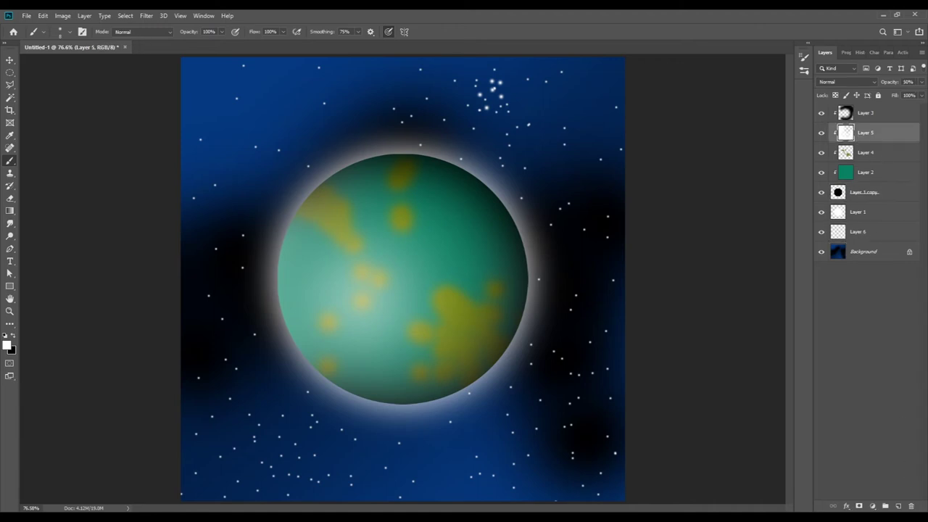
left_click(898, 506)
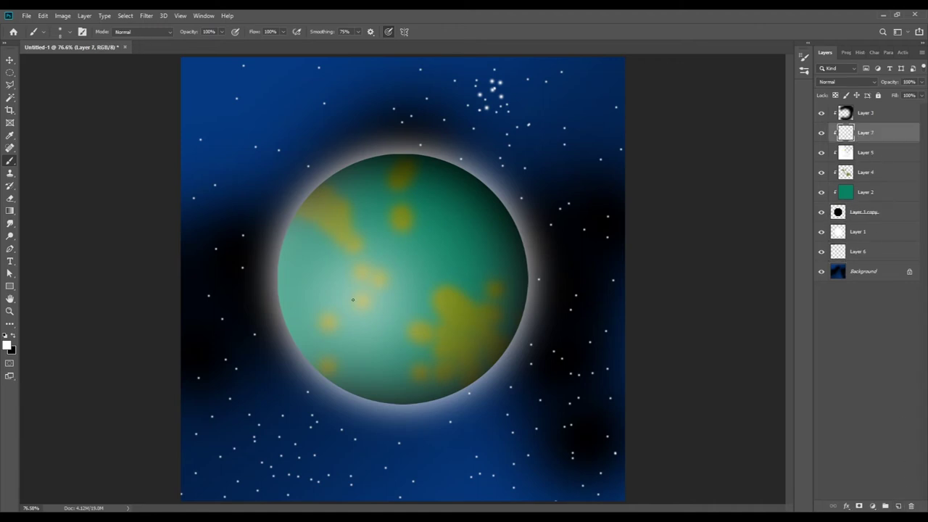
key("bracketright")
key("bracketright")
key("bracketright")
key("bracketright")
key("bracketright")
key("bracketright")
key("bracketright")
left_click(347, 291)
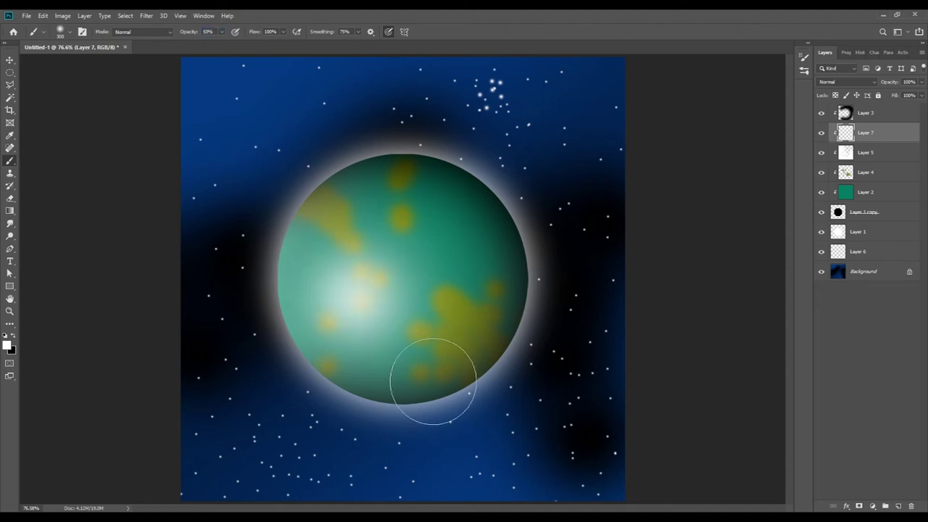
key("bracketleft")
key("bracketleft")
key("bracketleft")
key("bracketleft")
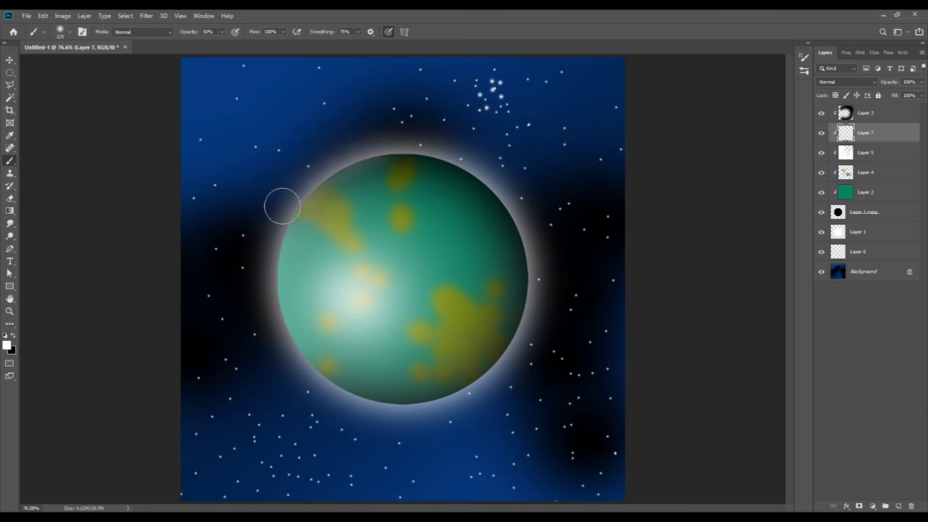
- Brighten the planet's left edge, lower edge and top rim with soft white strokes
left_click_drag(268, 270, 491, 385)
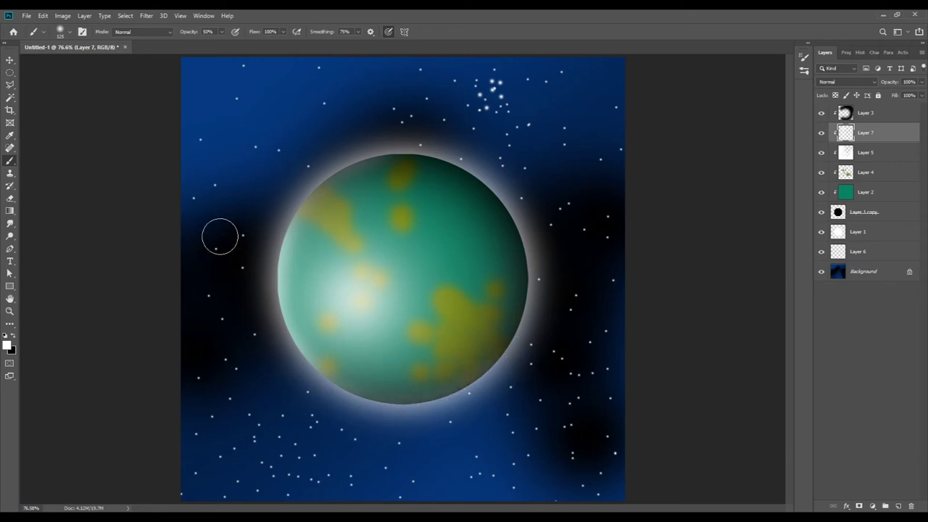
left_click_drag(291, 364, 263, 294)
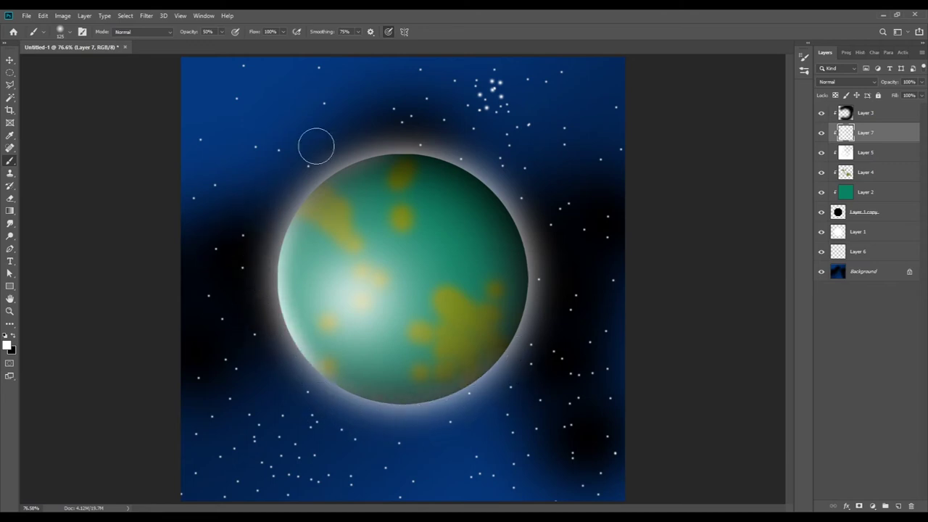
key("bracketright")
key("bracketright")
key("bracketright")
mouse_move(379, 135)
left_mouse_down()
mouse_move(258, 244)
mouse_move(321, 404)
mouse_move(433, 441)
left_mouse_up()
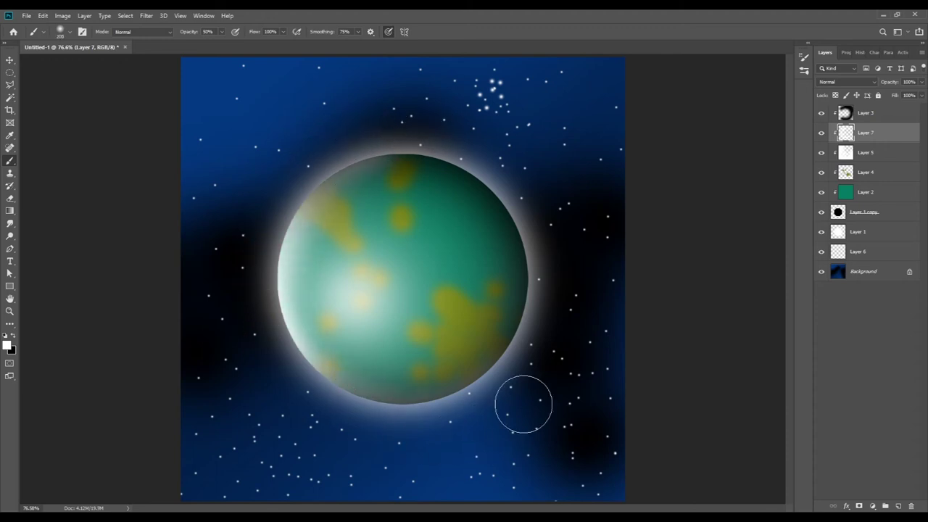
left_click_drag(398, 129, 367, 124)
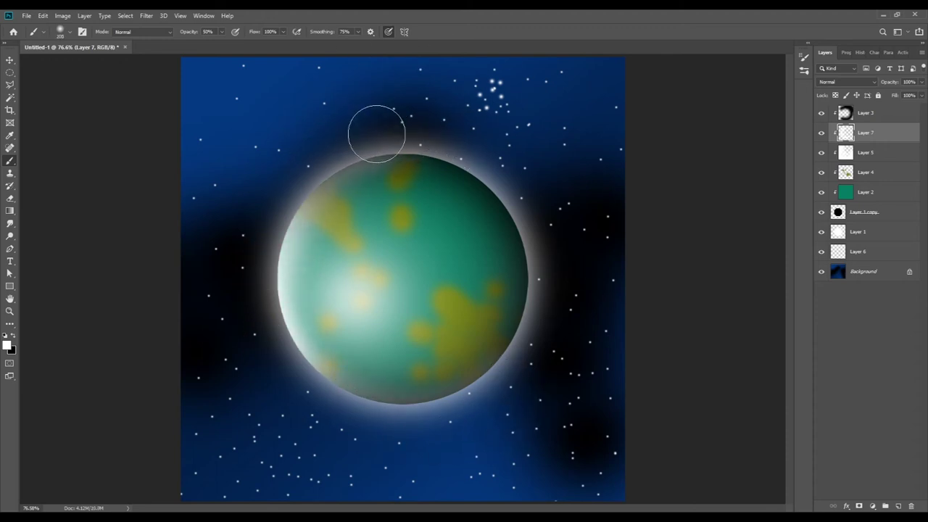
left_click(847, 175)
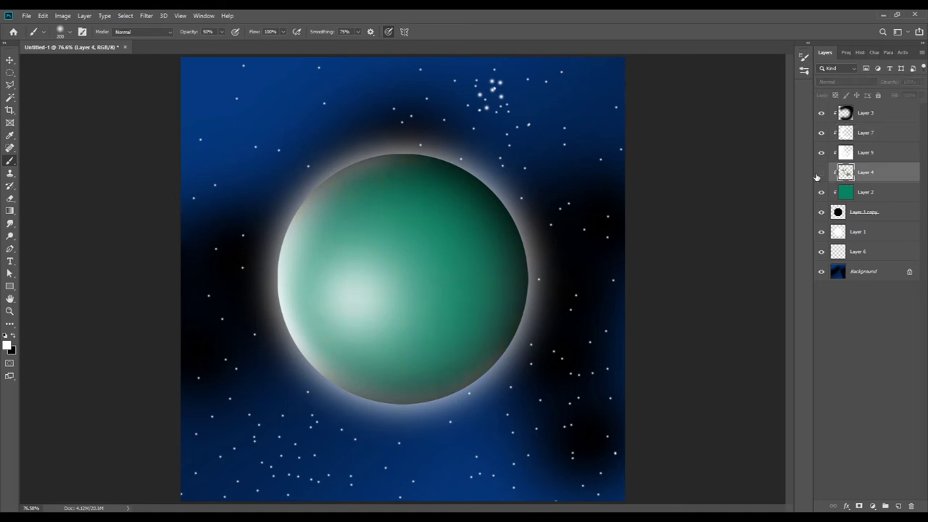
- Recolour Layer 4's continents to pink and toggle them to compare
key("i")
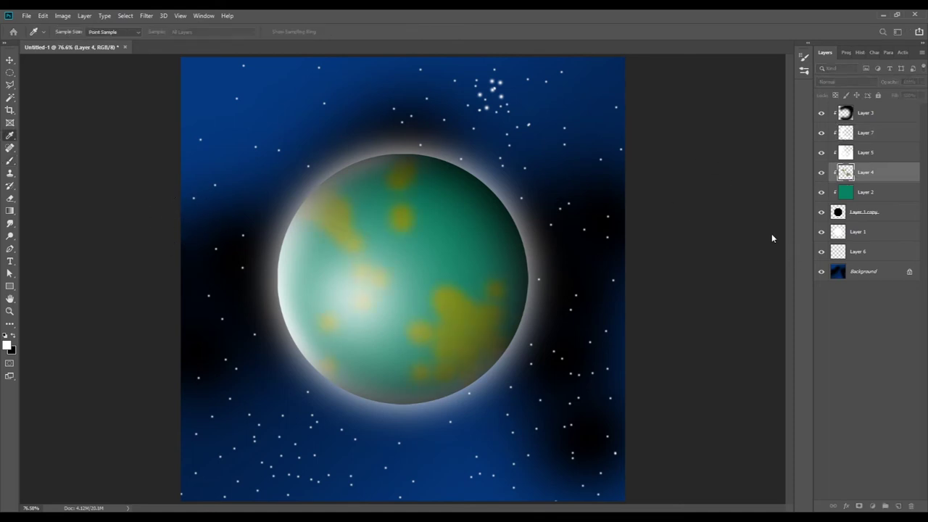
key("b")
left_click(821, 174)
left_click(821, 173)
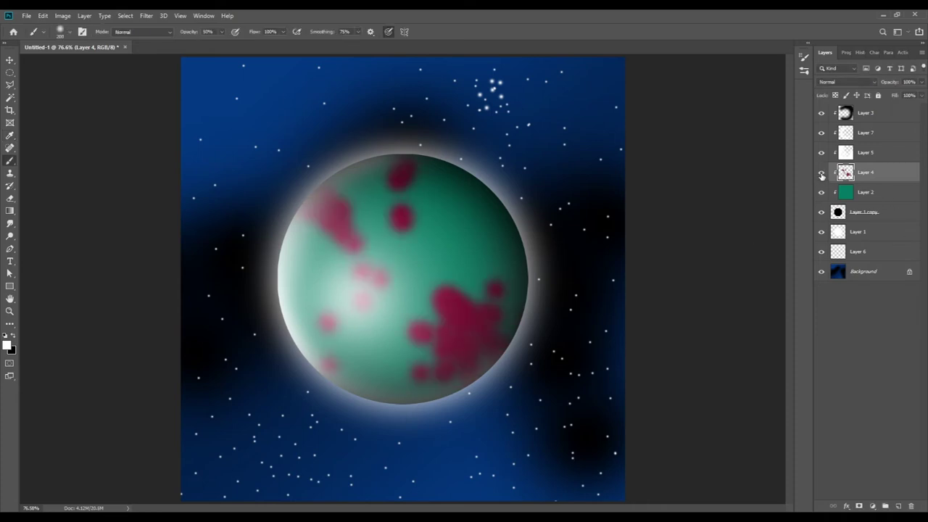
- Shift the Background layer from deep blue to teal and toggle it to compare
left_click(838, 278)
key("i")
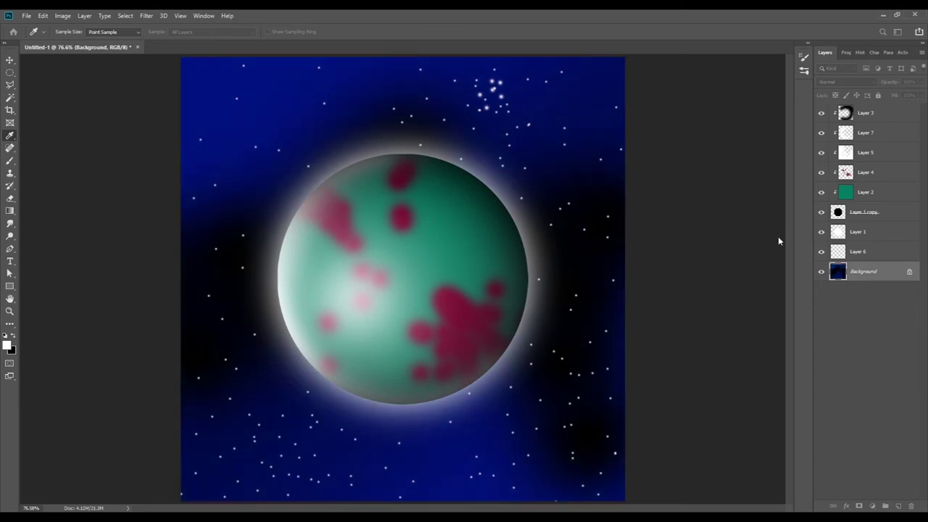
key("ctrl+z")
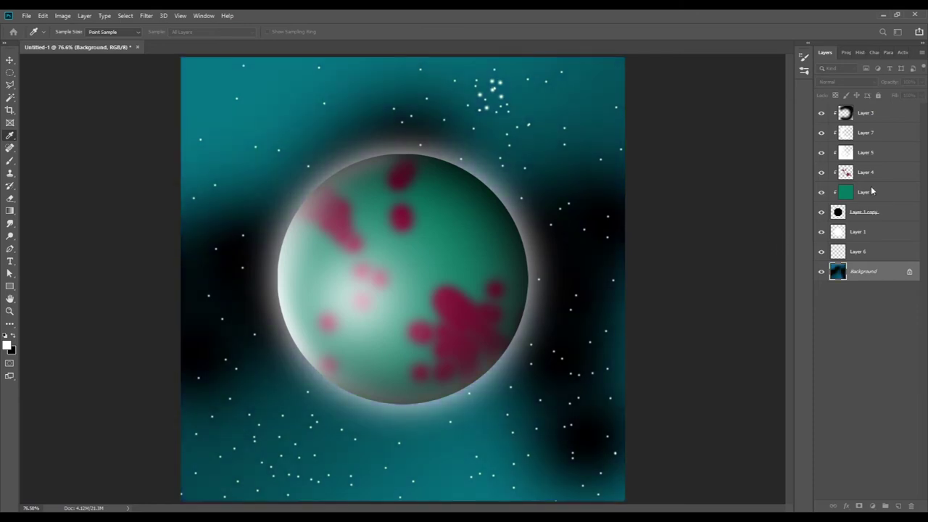
key("b")
left_click(822, 272)
left_click(822, 272)
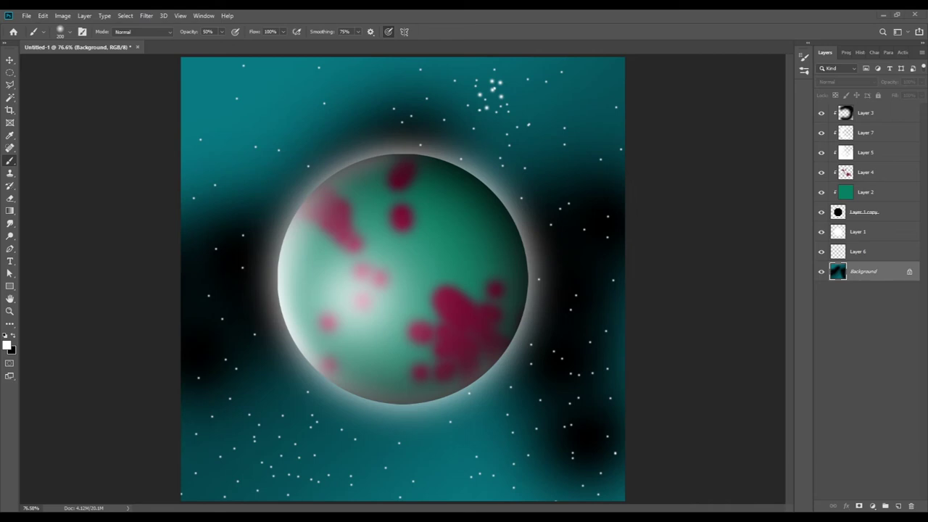
left_click(845, 181)
left_click(845, 113)
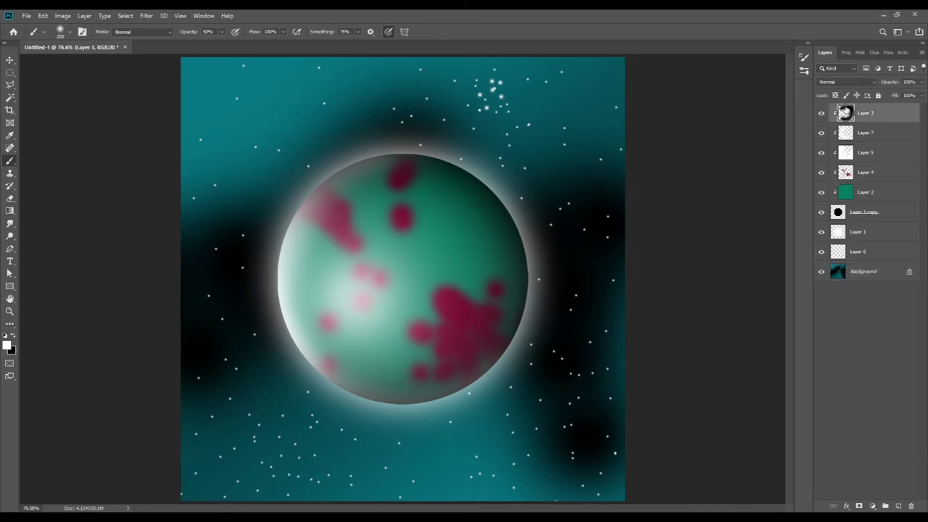
- Check Layer 1, then add a new clipped layer above Layer 2
left_click(839, 211)
left_click(845, 231)
left_click(821, 231)
left_click(821, 231)
left_click(899, 505)
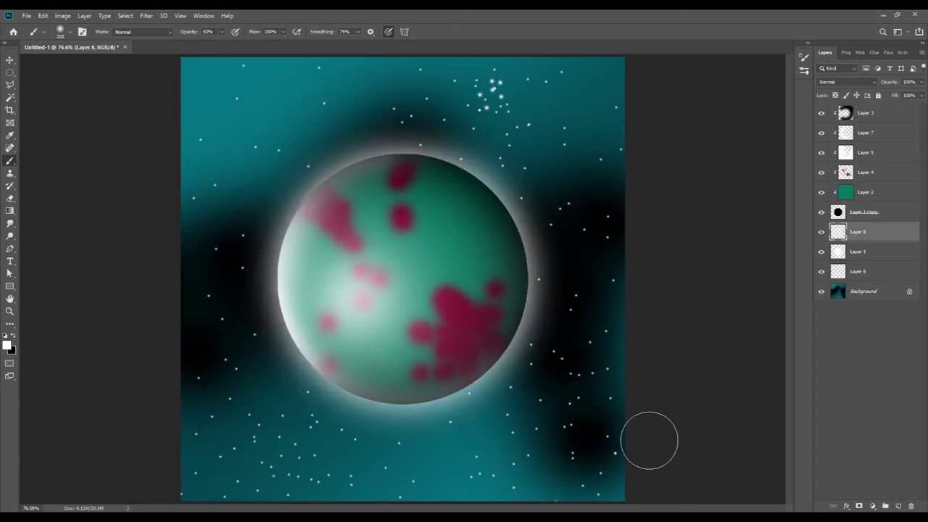
key("ctrl+z")
left_click(851, 193)
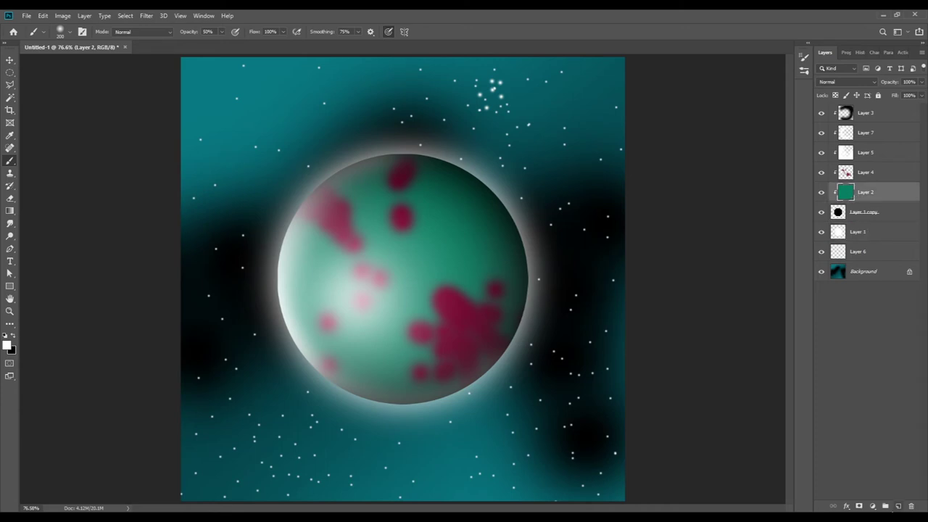
left_click(898, 505)
- Paint soft white diagonal streaks across the planet on Layer 8, moved to the top
left_click_drag(356, 287, 313, 344)
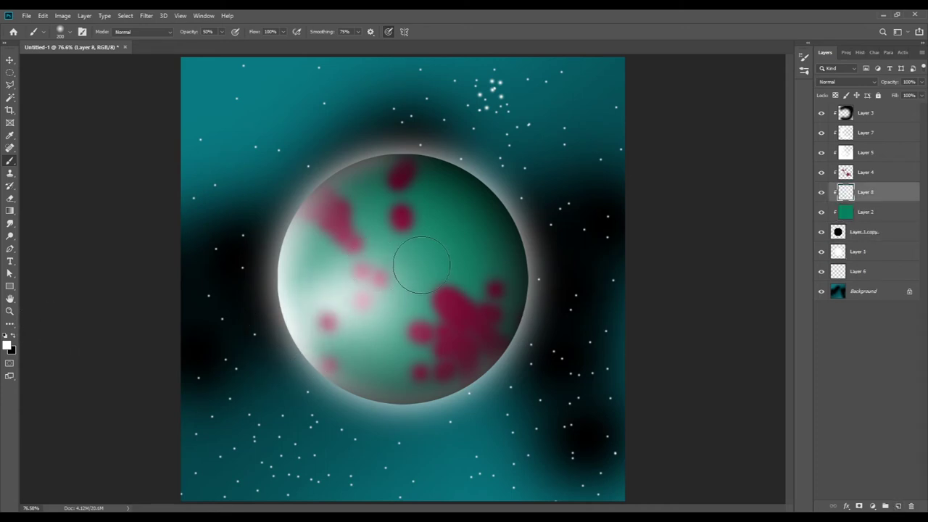
left_click_drag(843, 206, 861, 110)
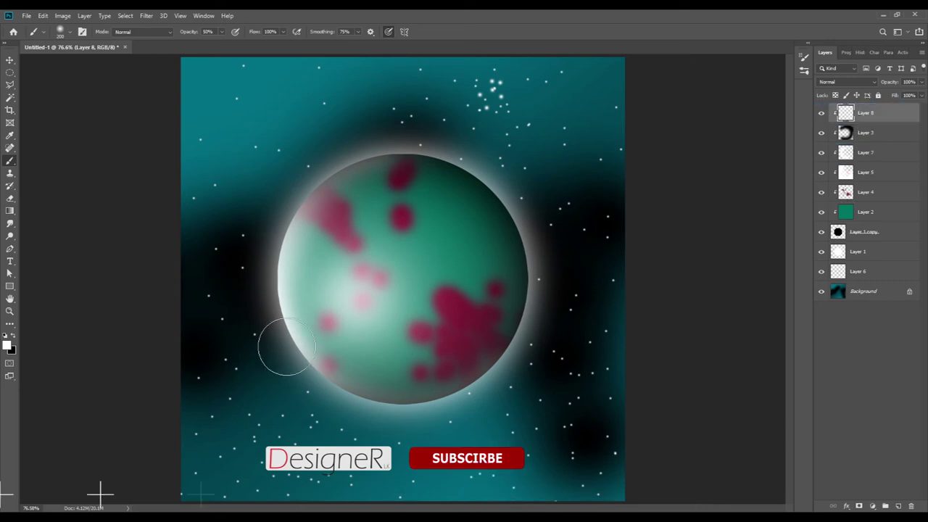
mouse_move(297, 372)
left_mouse_down()
mouse_move(300, 348)
mouse_move(319, 352)
left_mouse_up()
key("bracketleft")
key("bracketleft")
key("bracketleft")
left_click_drag(478, 263, 338, 374)
left_click_drag(481, 165, 328, 287)
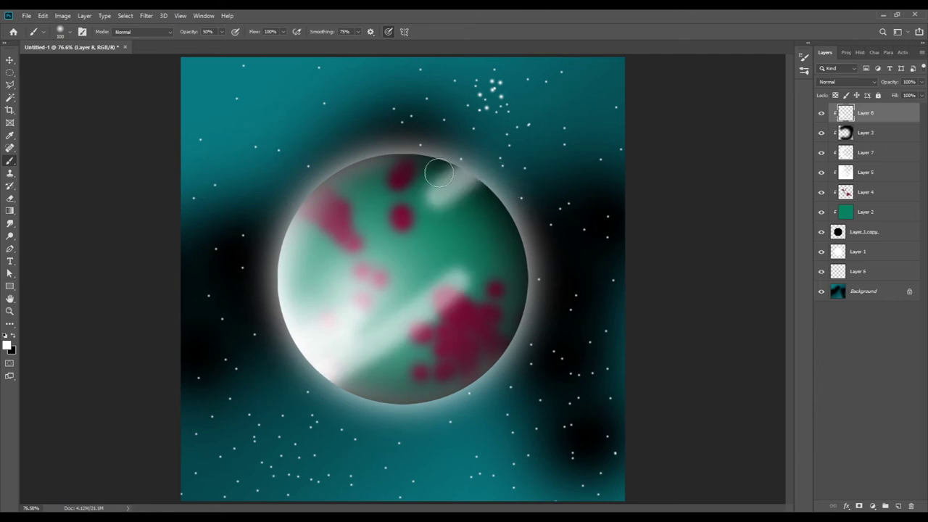
left_click_drag(456, 155, 313, 242)
key("ctrl+z")
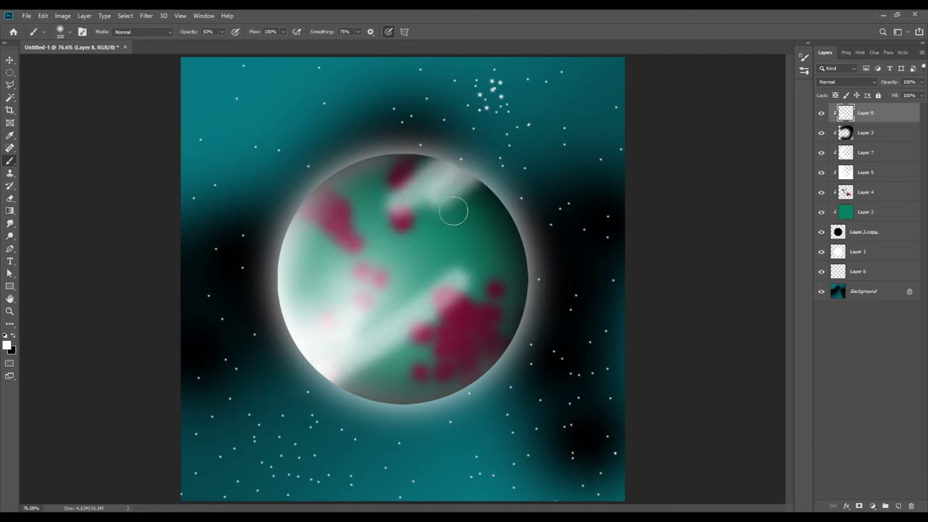
mouse_move(331, 207)
left_mouse_down()
mouse_move(434, 160)
mouse_move(381, 170)
left_mouse_up()
left_click(501, 255)
left_click_drag(437, 391, 518, 304)
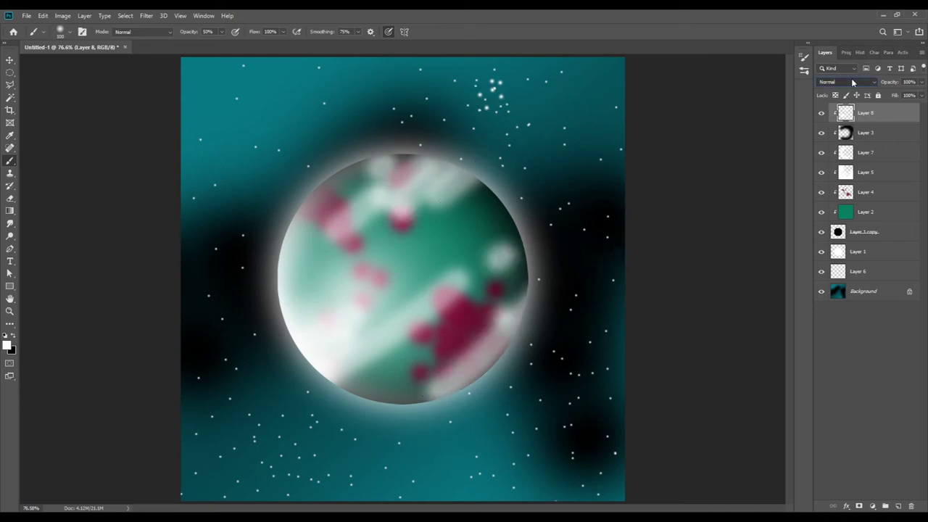
- Set Layer 8 to Soft Light and add more streaks at brush size 70
key("shift+alt+f")
left_click(821, 113)
left_click(822, 114)
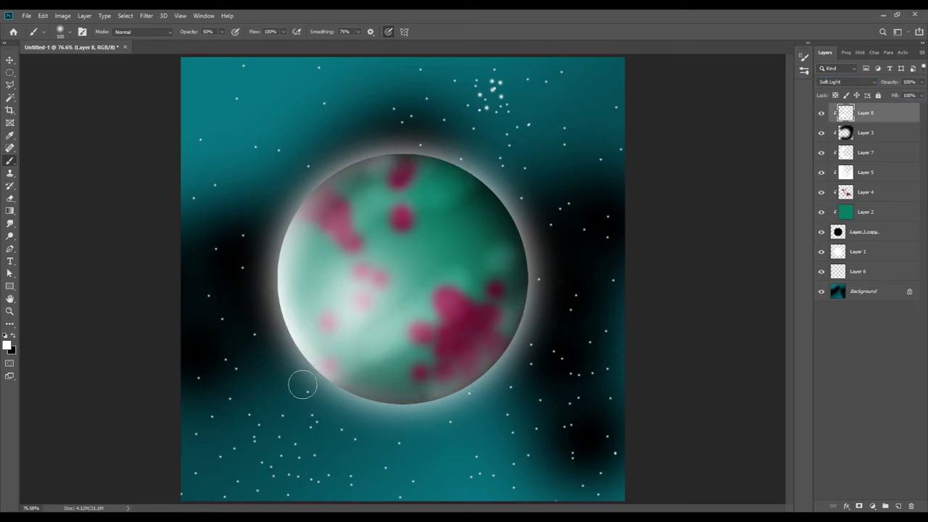
key("bracketleft")
key("bracketleft")
key("bracketleft")
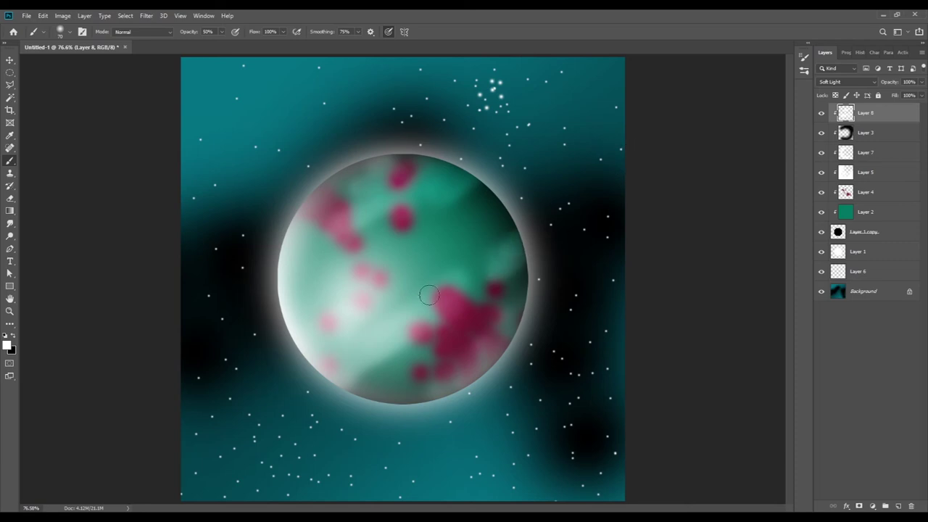
left_click_drag(413, 257, 458, 227)
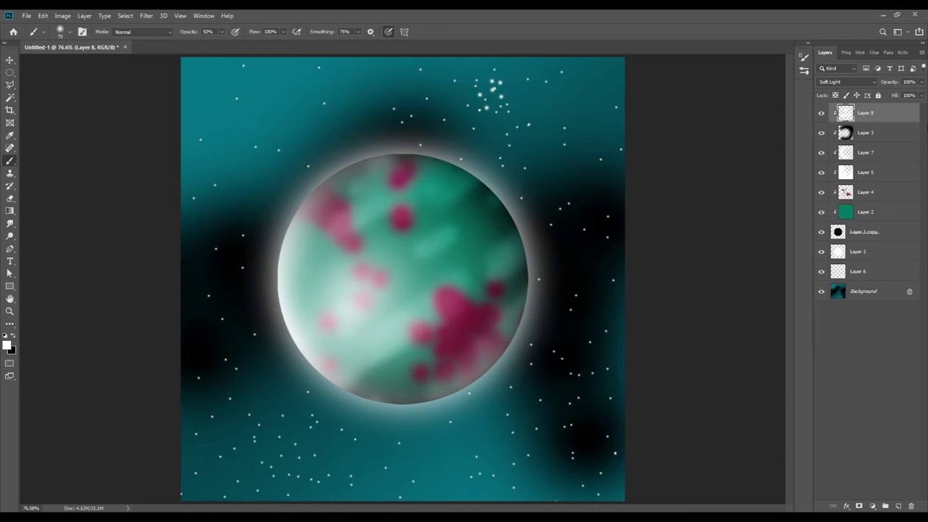
left_click(842, 135)
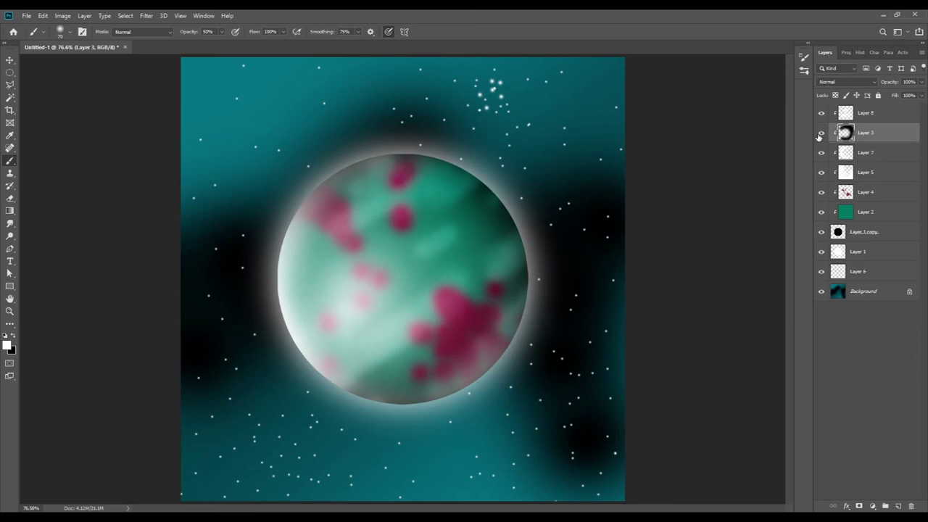
key("x")
key("bracketright")
key("bracketright")
key("bracketright")
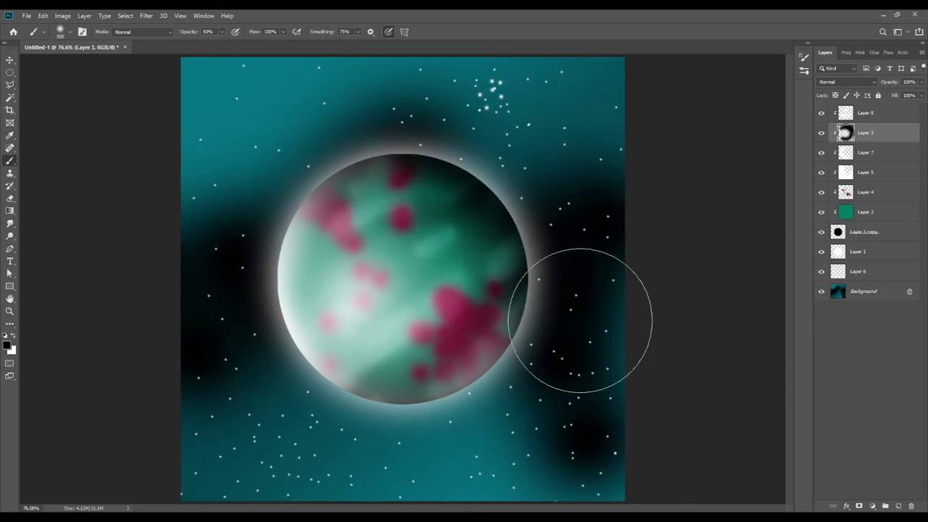
key("v")
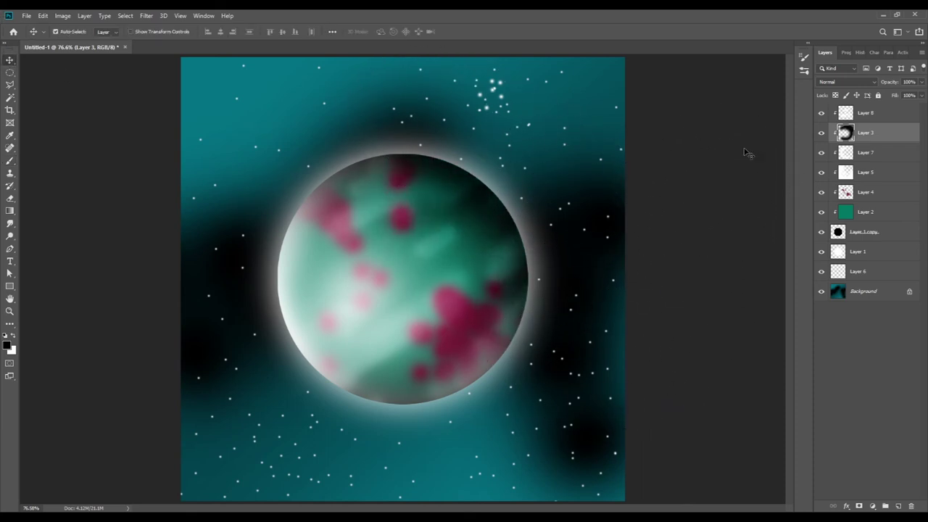
left_click(821, 133)
left_click(821, 133)
left_click(818, 194)
left_click(821, 192)
left_click(838, 232)
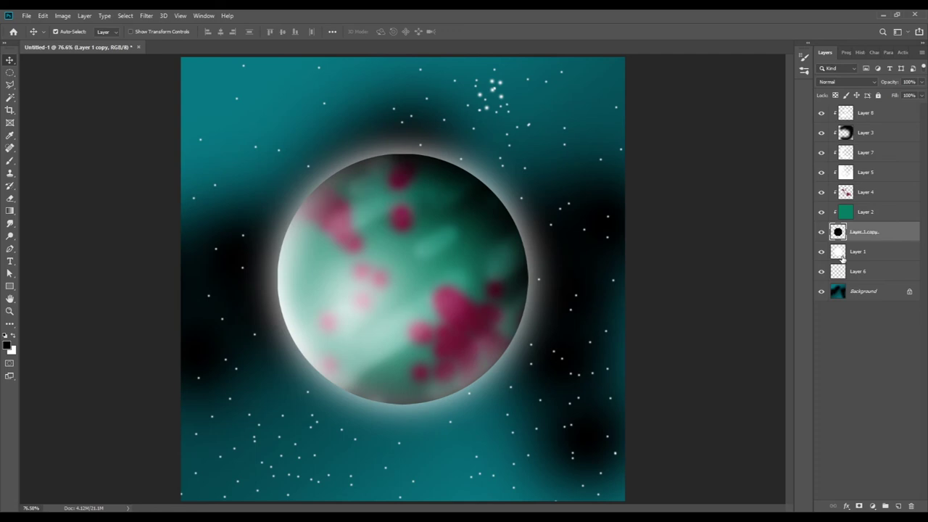
- On a new layer above Layer 1, paint size-150 white glow off the upper-right and lower-left edges
left_click(841, 254)
left_click(899, 506)
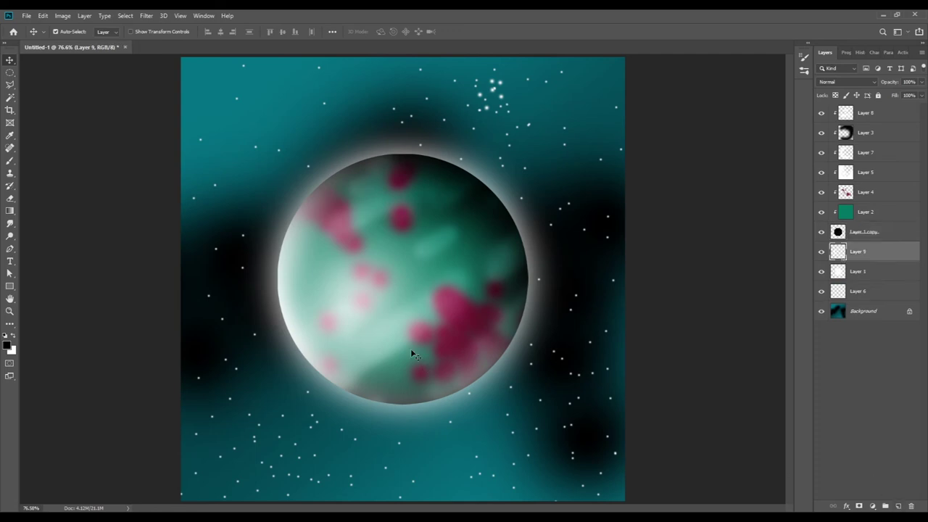
key("b")
key("x")
key("bracketleft")
key("bracketleft")
key("bracketleft")
left_click_drag(498, 207, 540, 173)
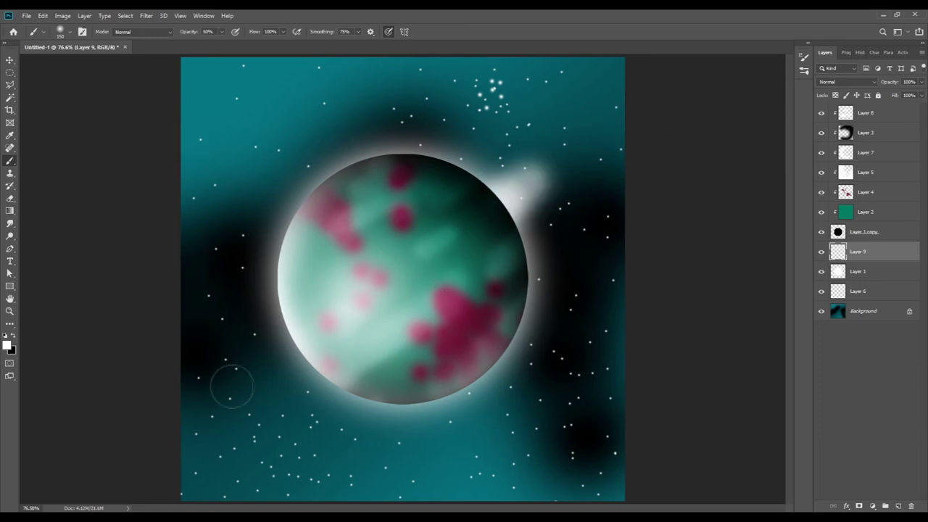
left_click_drag(323, 363, 287, 414)
- Undo an oversized size-500 glow and add faint glow near the right and lower-left rims
key("bracketright")
key("bracketright")
key("bracketright")
key("bracketright")
key("bracketright")
mouse_move(481, 321)
left_mouse_down()
mouse_move(367, 118)
mouse_move(405, 414)
mouse_move(553, 244)
left_mouse_up()
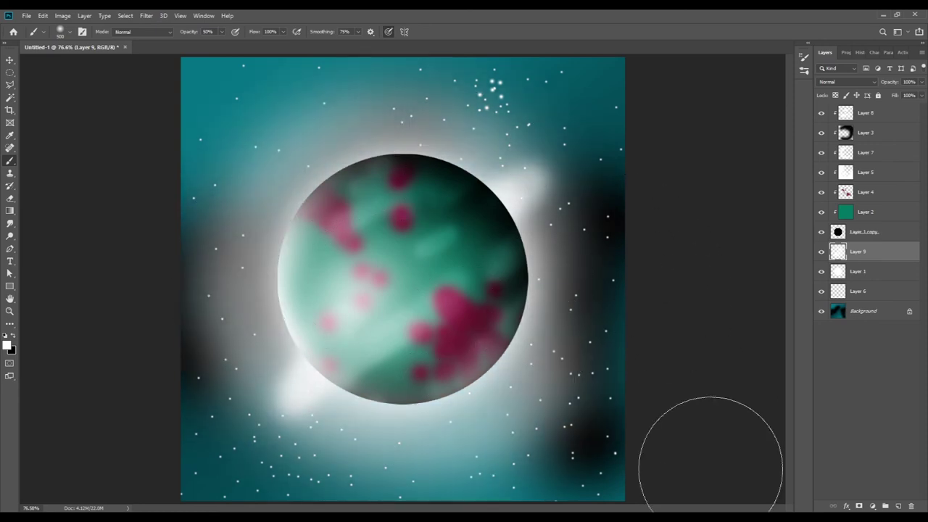
key("ctrl+z")
key("ctrl+z")
key("ctrl+z")
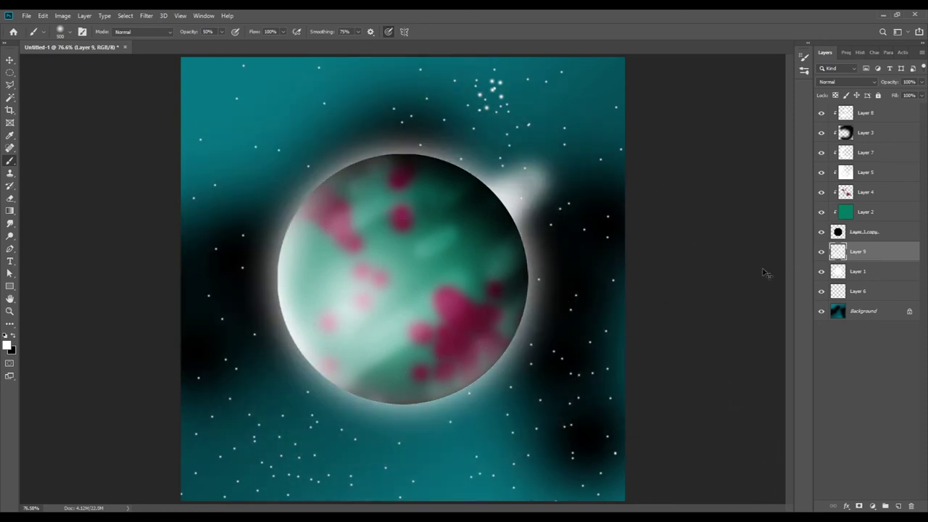
key("ctrl+z")
key("ctrl+z")
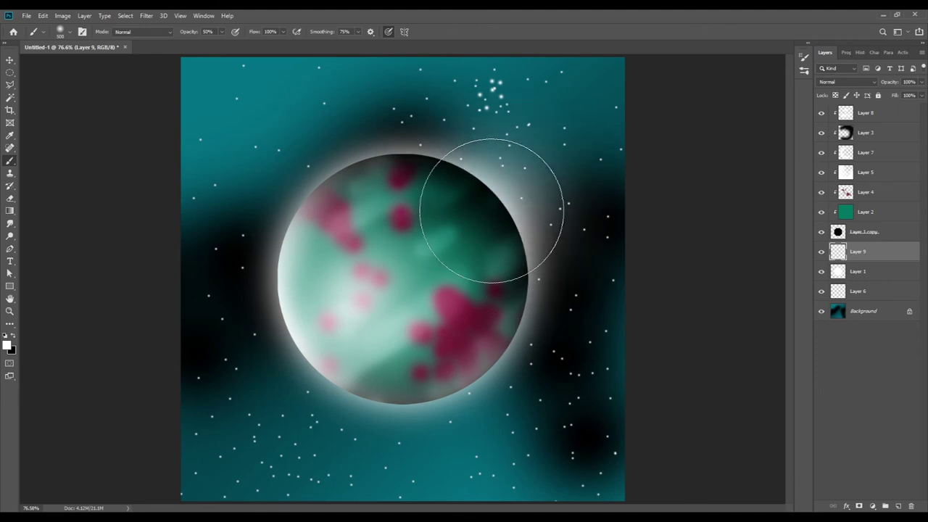
left_click_drag(464, 178, 491, 197)
left_click_drag(338, 332, 325, 355)
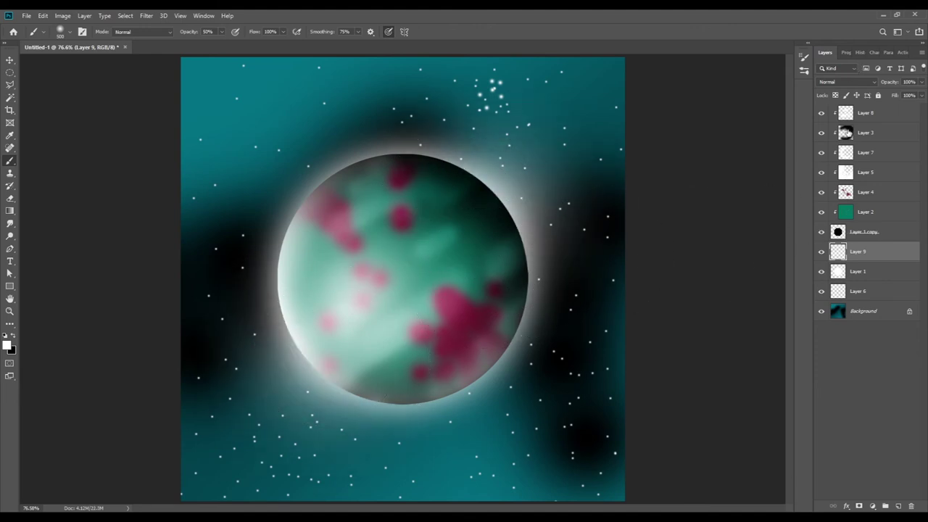
left_click(850, 116)
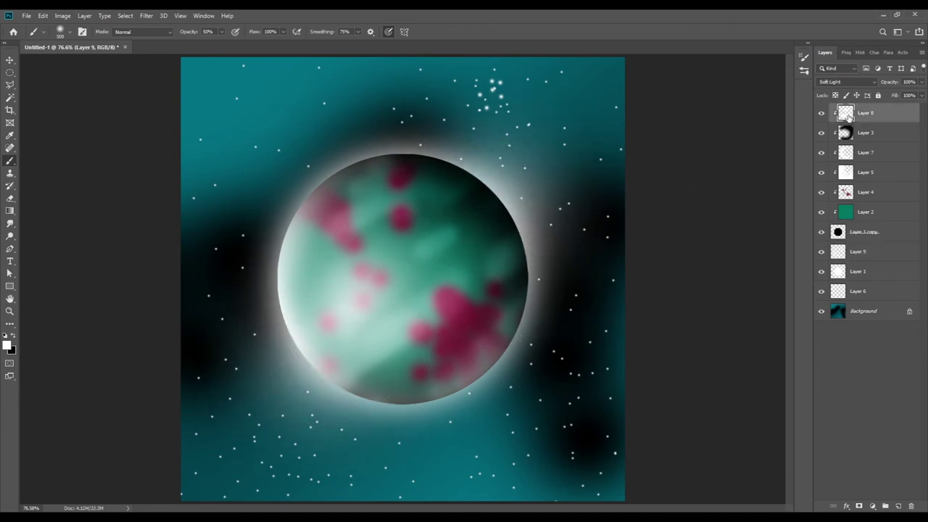
- On new Layer 10, try broad white strokes at sizes 400 and 300, undoing them
left_click(898, 506)
left_click_drag(533, 192, 240, 399)
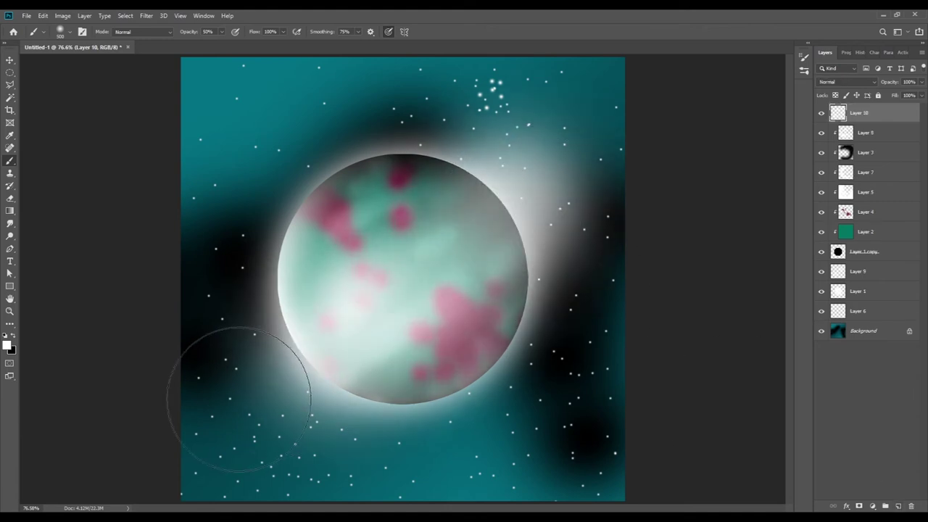
key("ctrl+z")
key("bracketleft")
mouse_move(315, 345)
left_mouse_down()
mouse_move(383, 279)
mouse_move(559, 145)
left_mouse_up()
key("bracketleft")
key("ctrl+z")
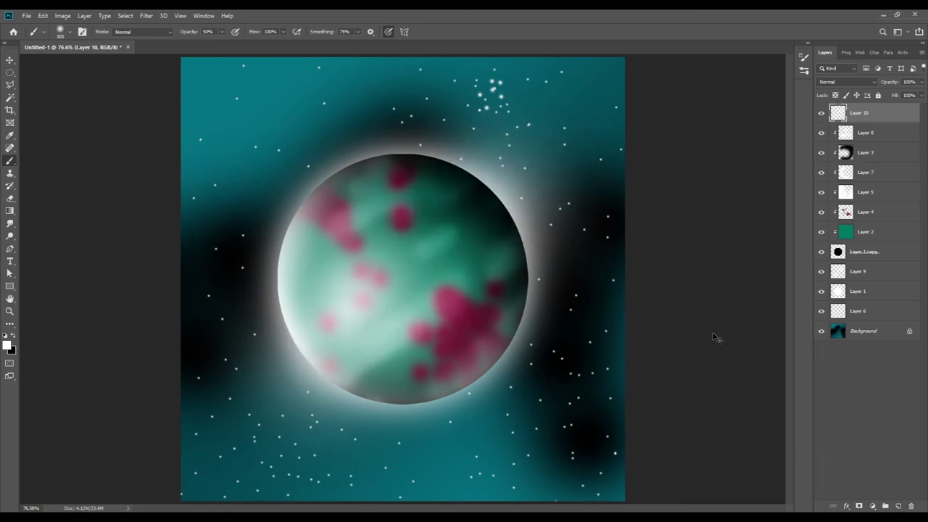
left_click_drag(478, 227, 521, 182)
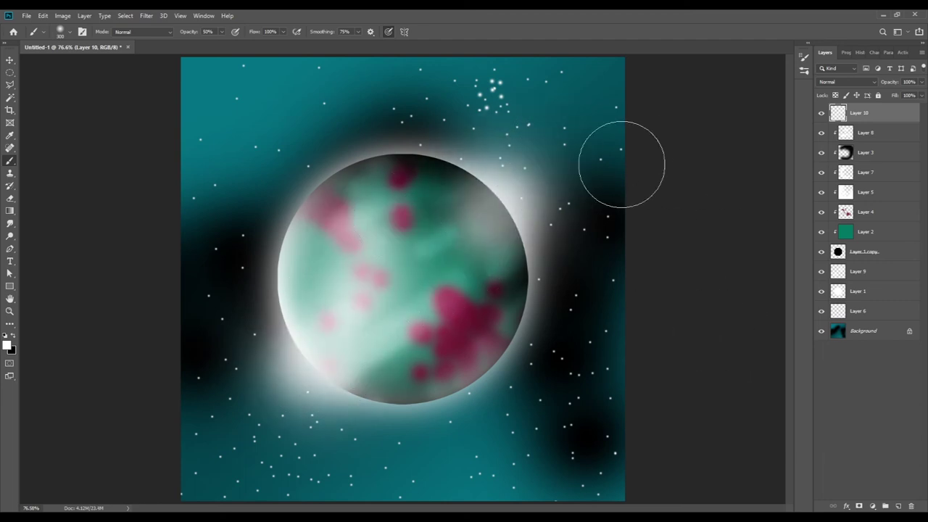
key("ctrl+z")
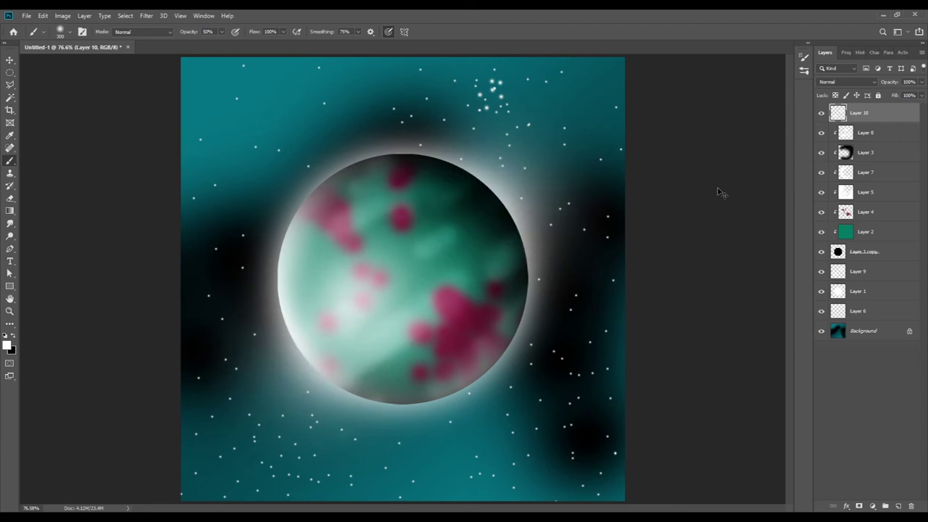
left_click(293, 237)
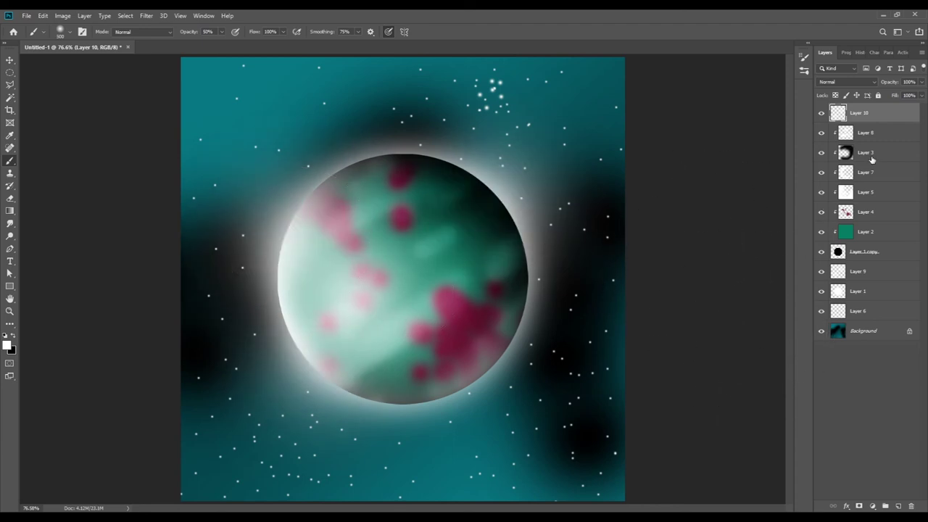
- Back on Layer 10, dab a soft white glow at the planet's upper-right edge
left_click(848, 213)
left_click(848, 234)
left_click(844, 154)
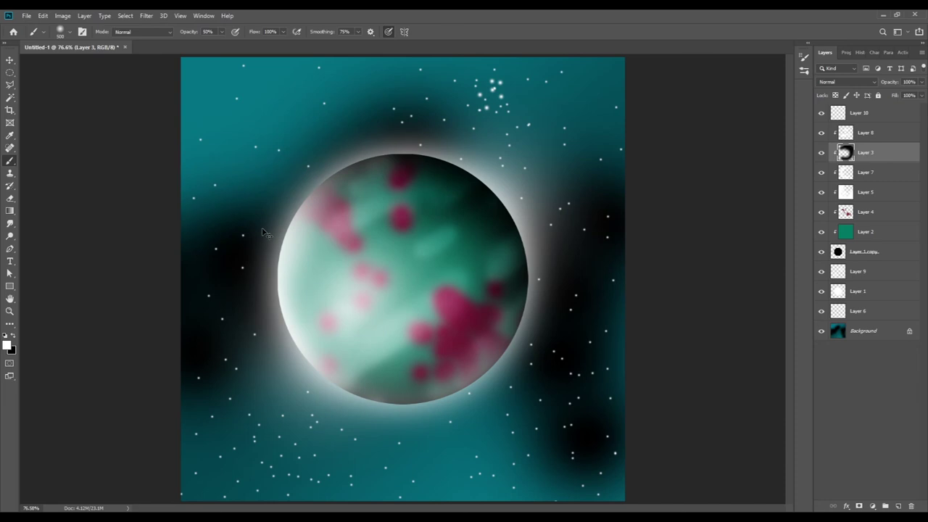
key("ctrl+z")
left_click(862, 113)
left_click(271, 219)
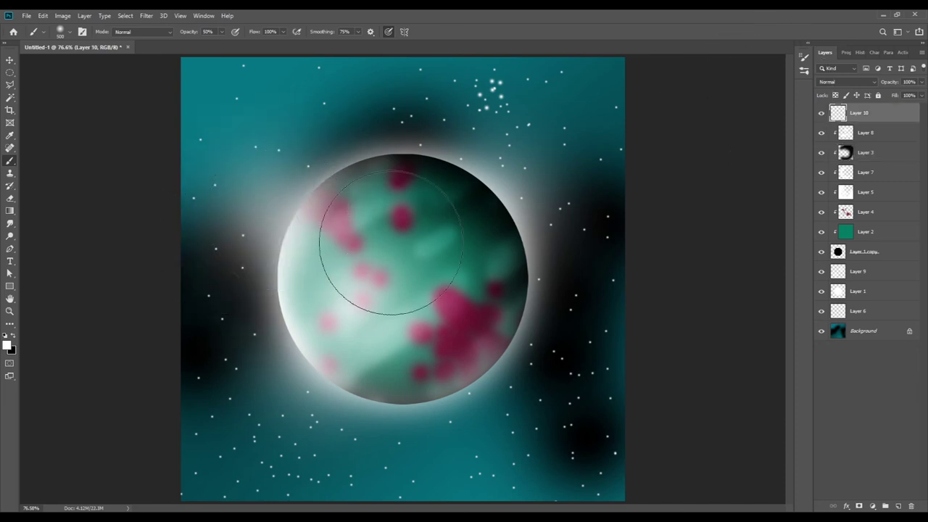
key("ctrl+z")
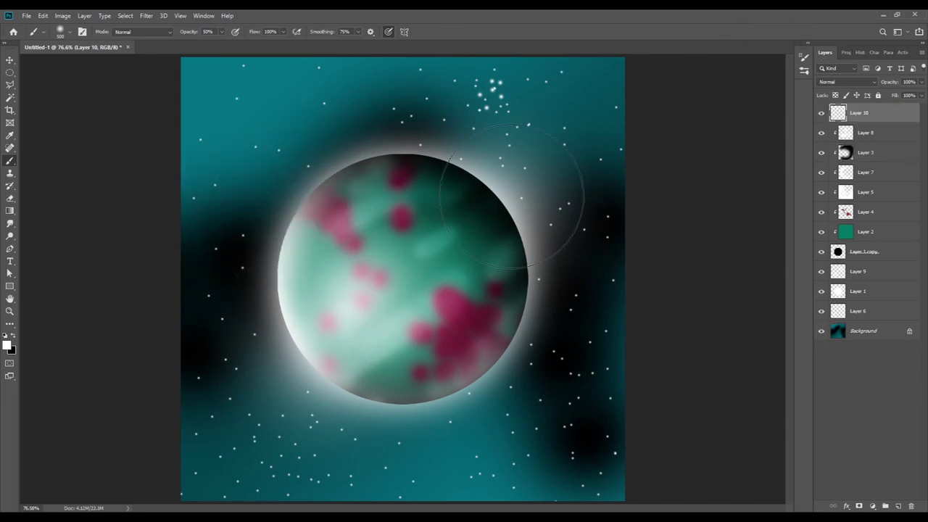
left_click(517, 197)
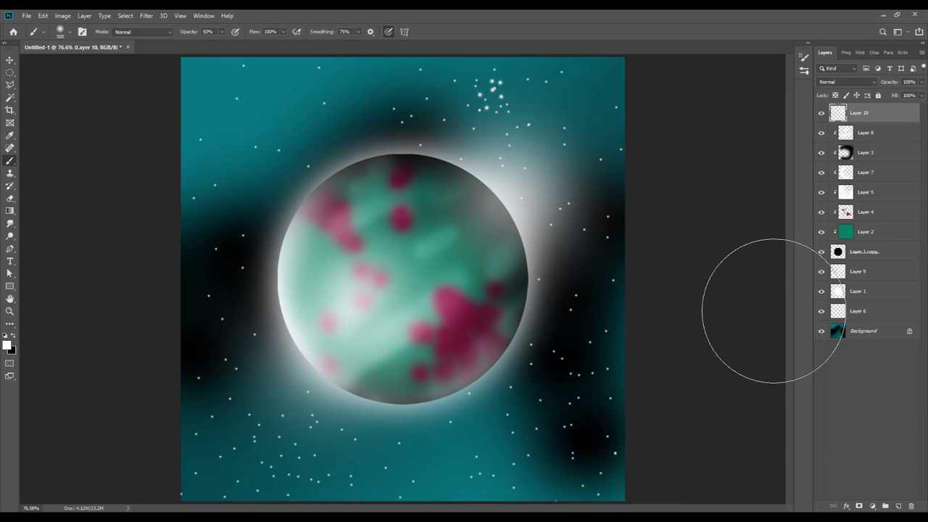
left_click(849, 194)
left_click(822, 192)
left_click(821, 192)
- Compare Layer 7 and the pink spots layer, and set the brush size to 250
left_click(821, 173)
left_click(821, 173)
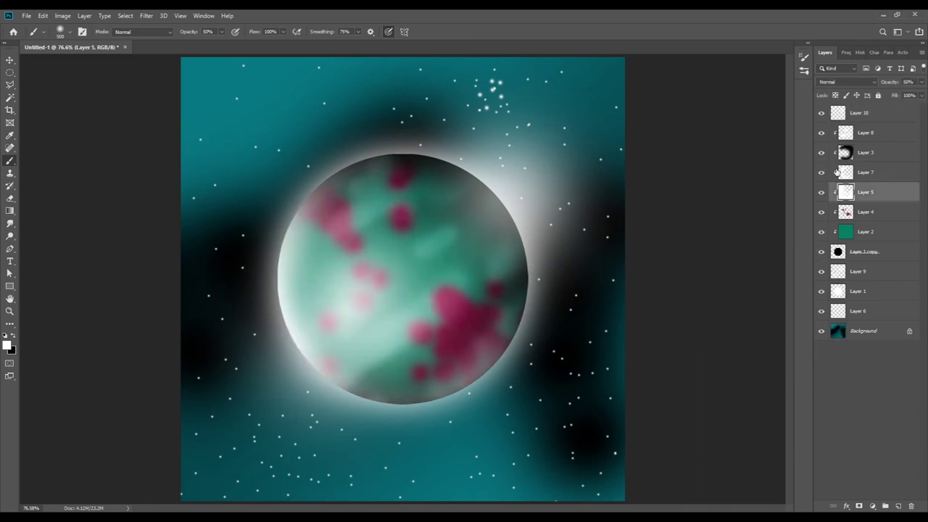
left_click(841, 172)
left_click(821, 212)
left_click(821, 212)
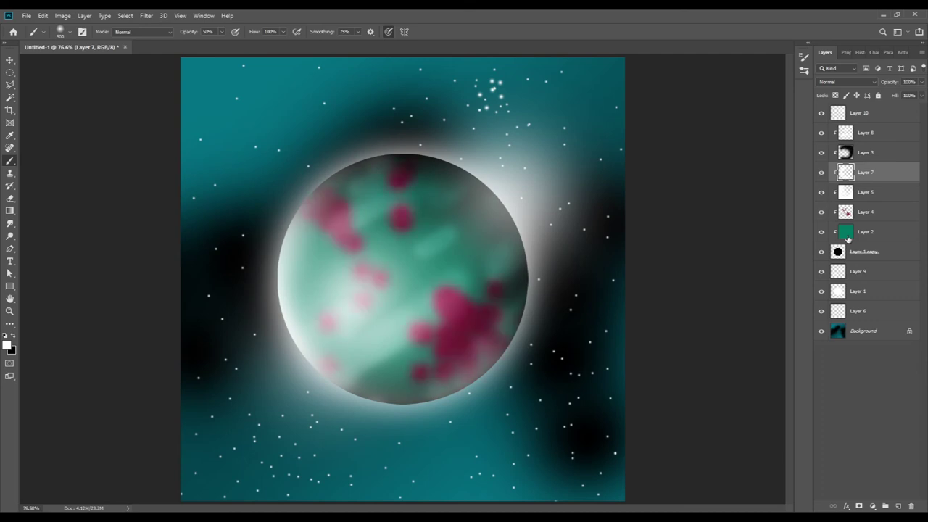
left_click(840, 335)
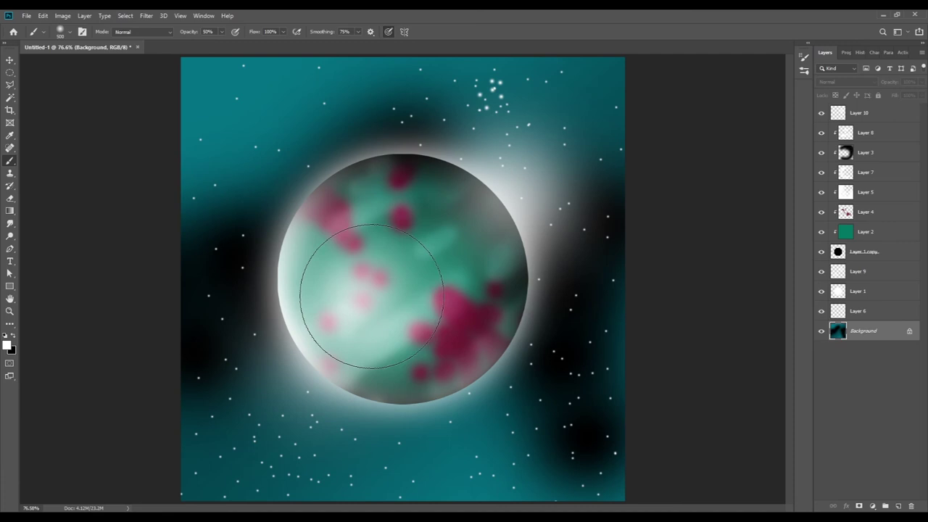
key("bracketleft")
key("bracketleft")
key("bracketleft")
- On Layer 8, paint 100%-opacity soft white over the planet's left side
left_click(837, 134)
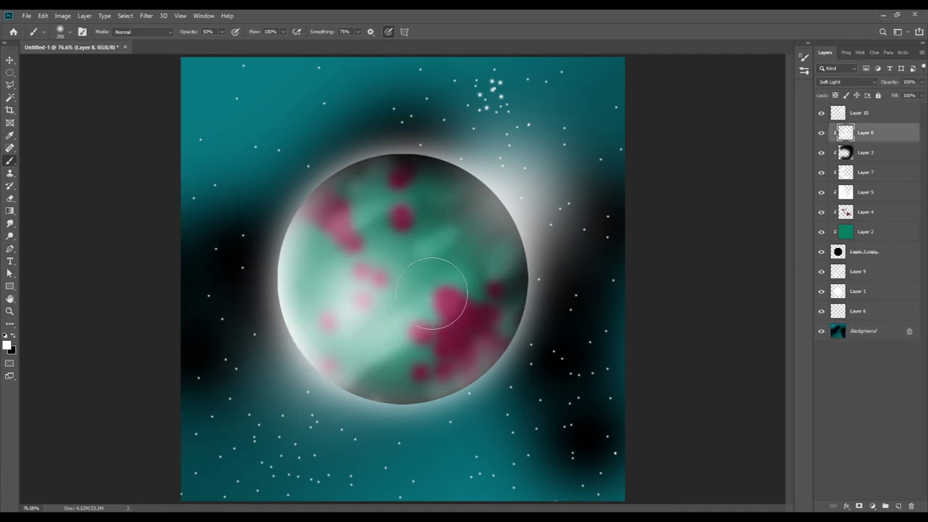
left_click(209, 32)
type("100")
key("Return")
left_click_drag(348, 309, 352, 304)
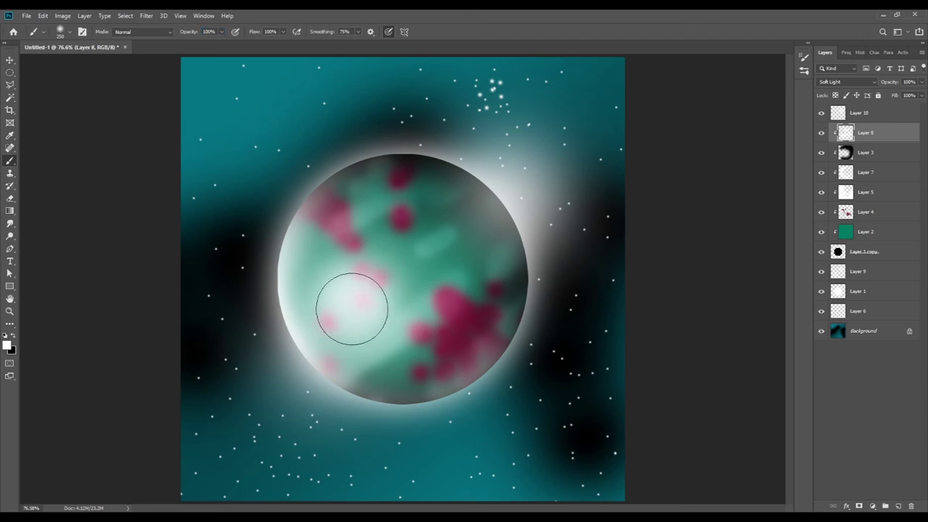
left_click_drag(332, 274, 379, 315)
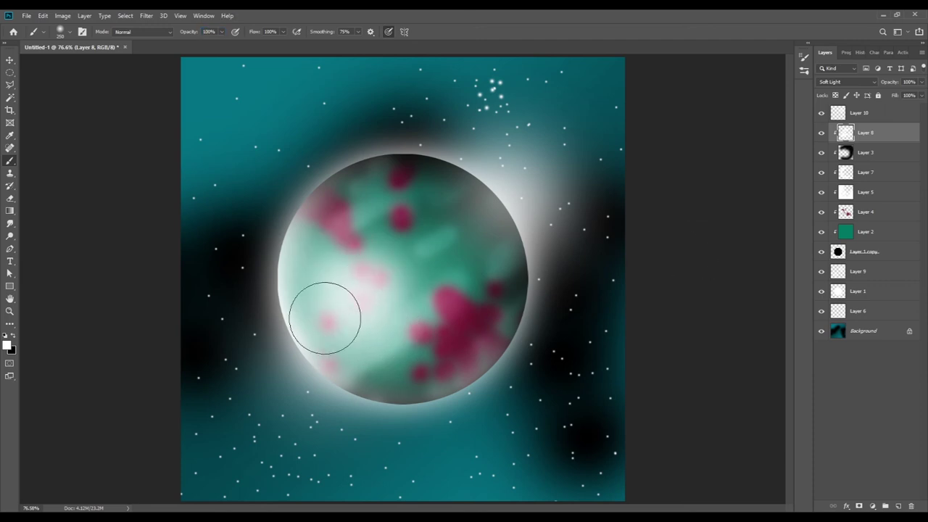
left_click(9, 60)
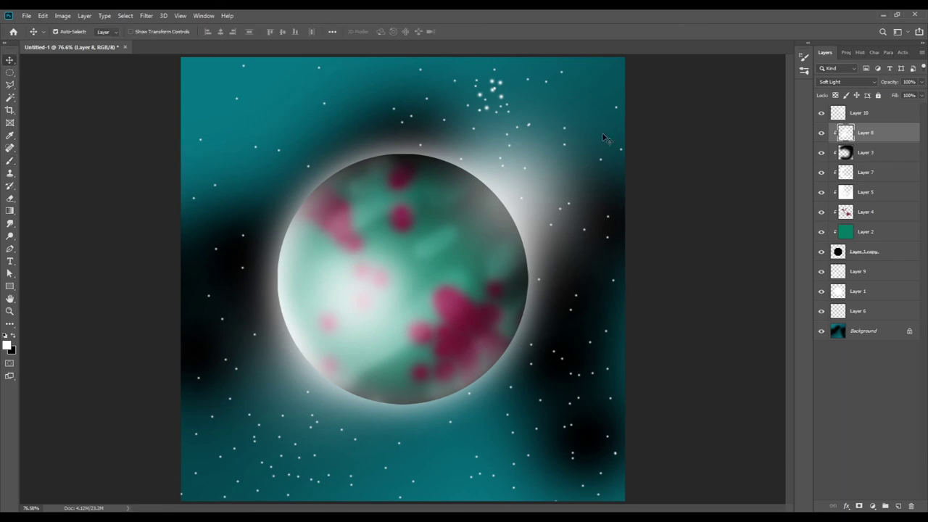
- Toggle Layers 2, 4 and 5 off and on to compare their effect
left_click(841, 234)
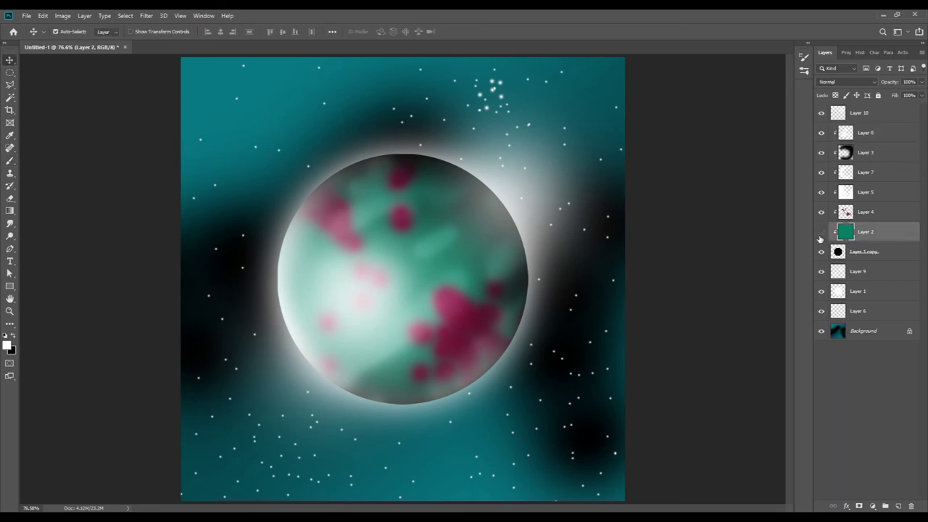
left_click(821, 232)
left_click(821, 232)
left_click(822, 212)
left_click(821, 211)
left_click(821, 192)
left_click(821, 192)
left_click(821, 212)
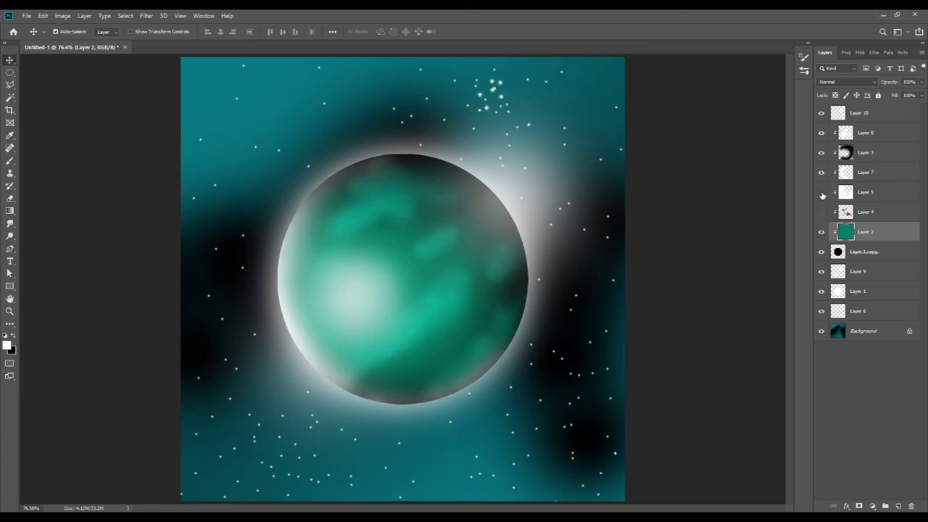
left_click(821, 211)
- Create new Layer 11 and move it just above the Background
left_click(852, 316)
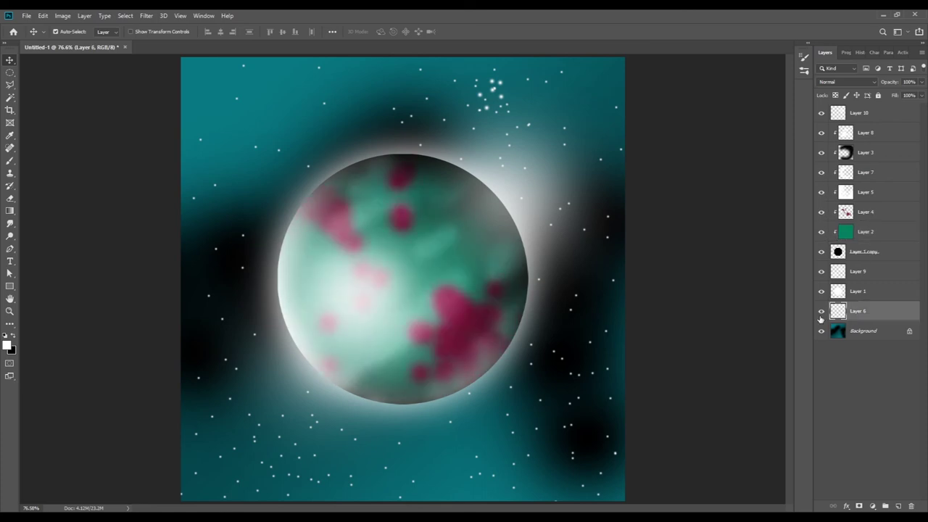
left_click(899, 506)
left_click_drag(867, 313, 869, 339)
- Enable Auto-Select for the Move tool and pick the Eyedropper to sample magenta
left_click(56, 32)
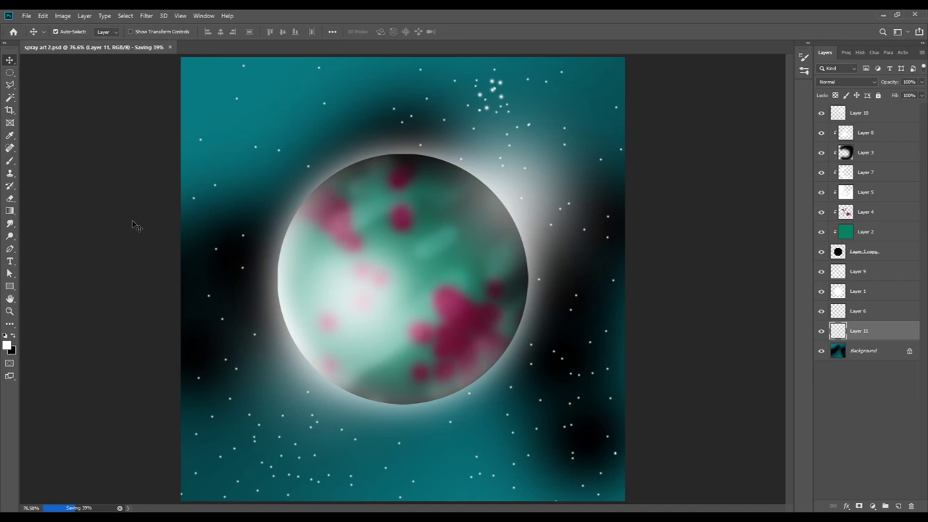
left_click(9, 135)
- Spray magenta clouds around the planet on Layer 11
key("v")
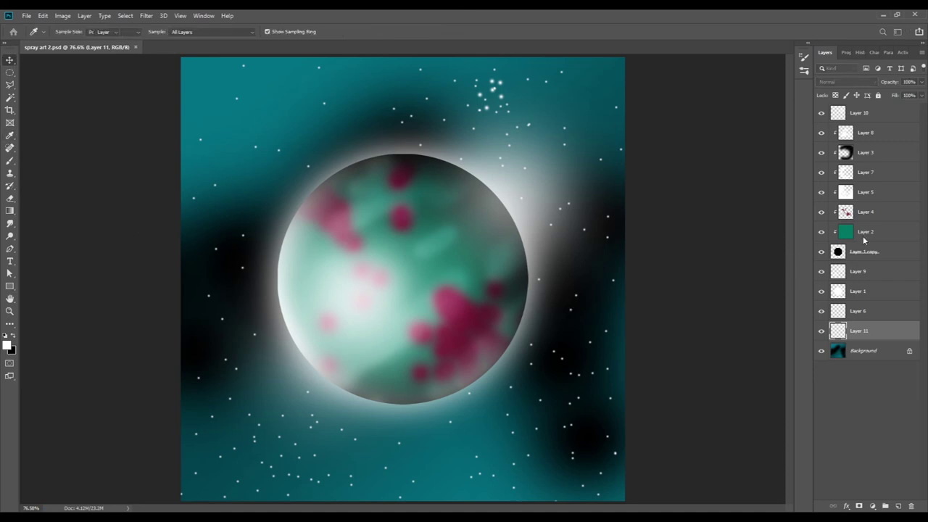
key("b")
mouse_move(573, 219)
left_mouse_down()
mouse_move(567, 244)
mouse_move(556, 196)
mouse_move(422, 469)
mouse_move(325, 321)
mouse_move(248, 404)
mouse_move(178, 451)
mouse_move(178, 326)
mouse_move(353, 128)
mouse_move(503, 145)
left_mouse_up()
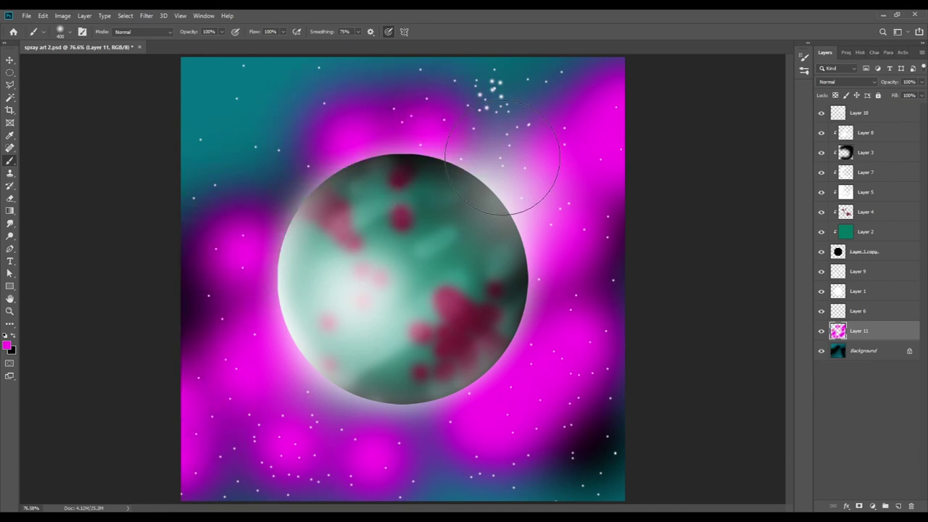
- Try Soft Light, then keep Layer 11 Normal at 25% opacity and compare
left_click(837, 82)
scroll(837, 81, "down", 13)
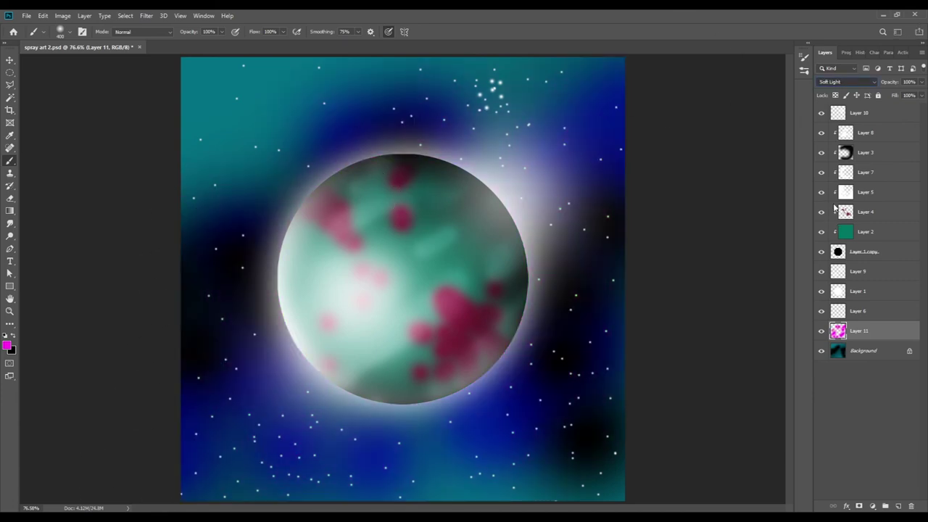
scroll(837, 82, "up", 7)
scroll(837, 82, "up", 6)
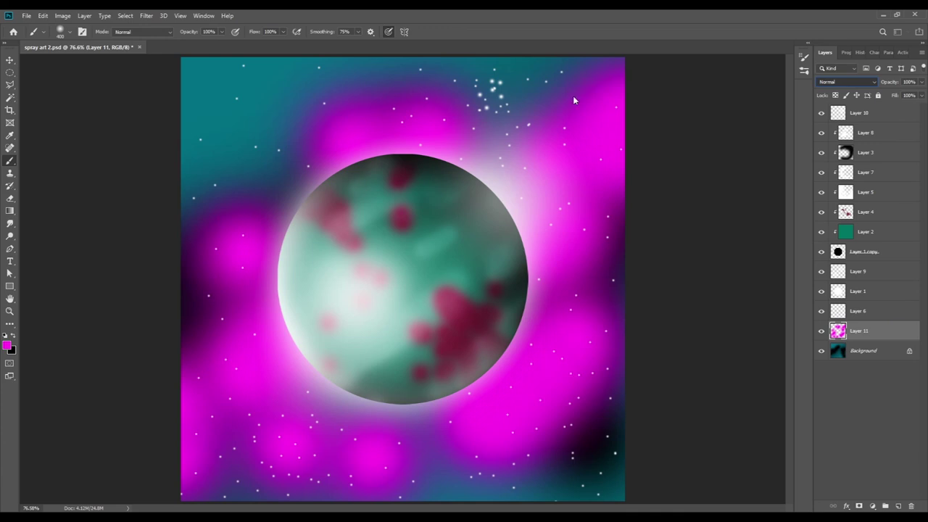
left_click(909, 82)
type("2")
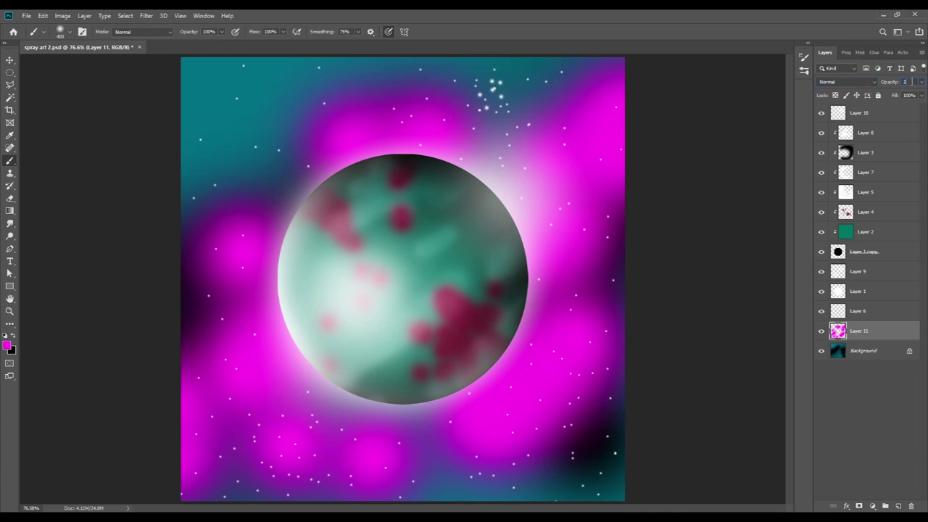
type("5")
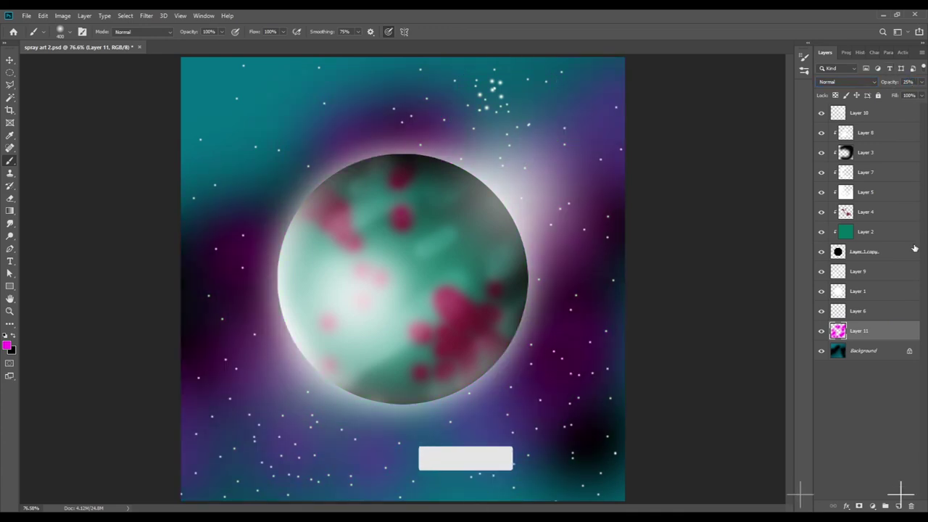
left_click(821, 330)
left_click(821, 330)
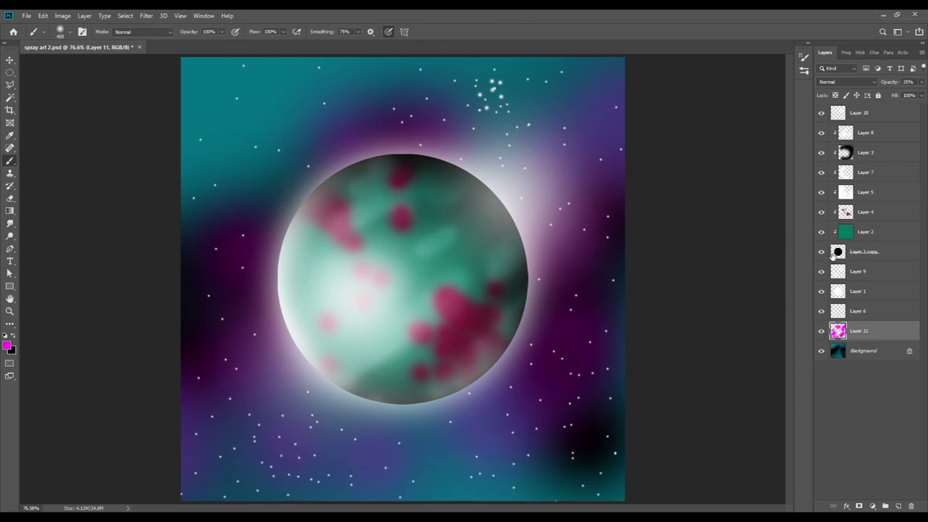
left_click(821, 231)
- Group Layer 8 through Layer 1 copy into Group 1
left_click(821, 232)
left_click(845, 132)
left_click(822, 132)
left_click(820, 132)
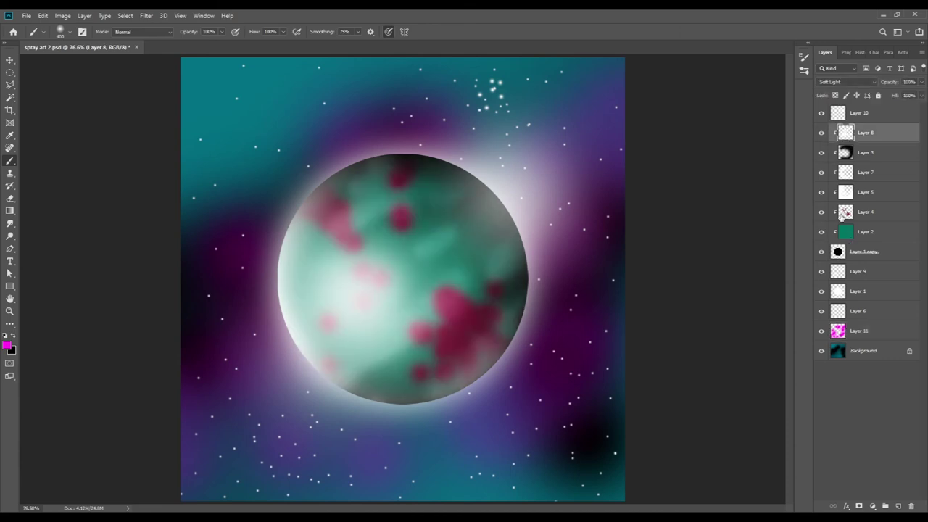
left_click(839, 252, "shift")
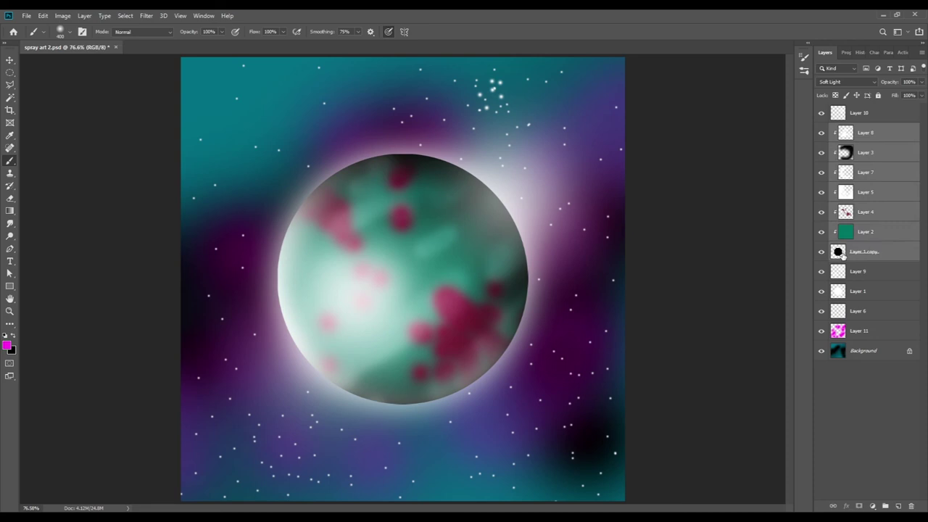
key("ctrl+g")
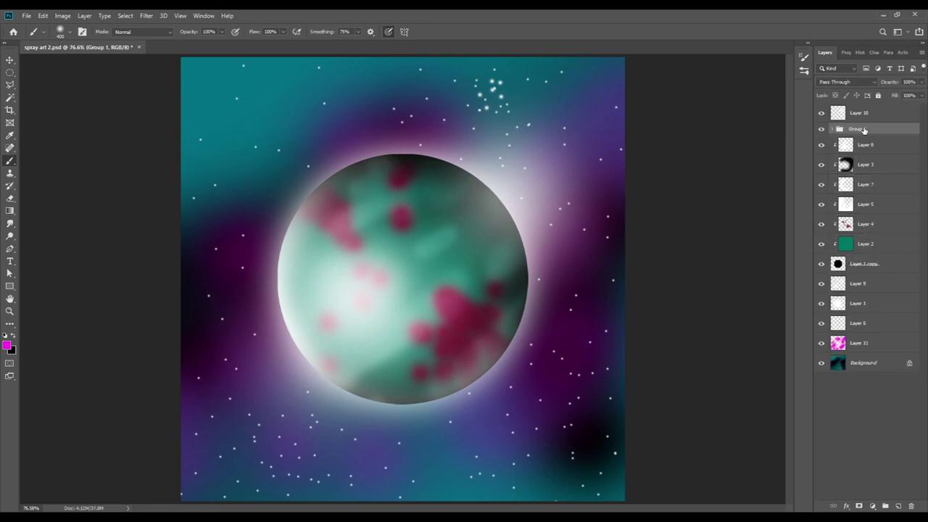
- Scale the group to about 15.6% and place it lower-left as a small moon
key("ctrl+t")
mouse_move(624, 57)
left_mouse_down()
mouse_move(517, 182)
mouse_move(491, 187)
left_mouse_up()
mouse_move(394, 292)
left_mouse_down()
mouse_move(291, 389)
mouse_move(316, 374)
left_mouse_up()
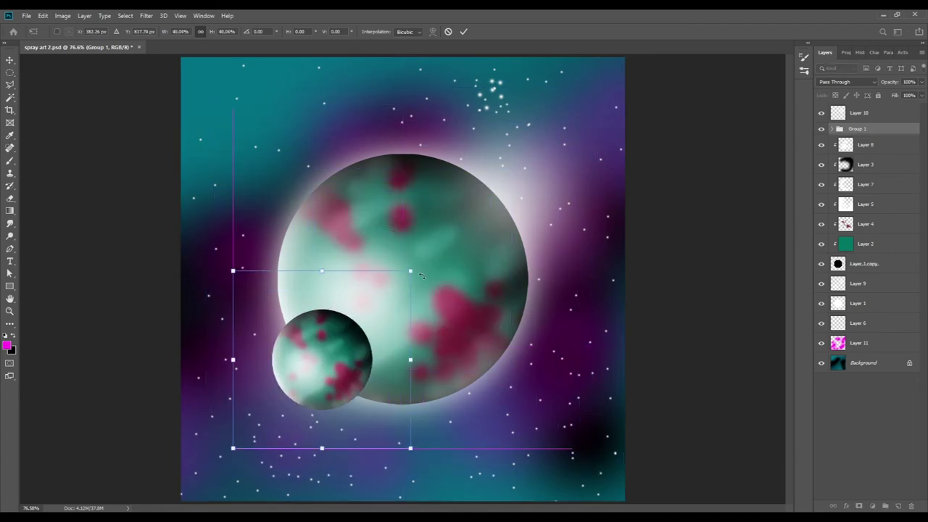
left_click_drag(410, 270, 357, 325)
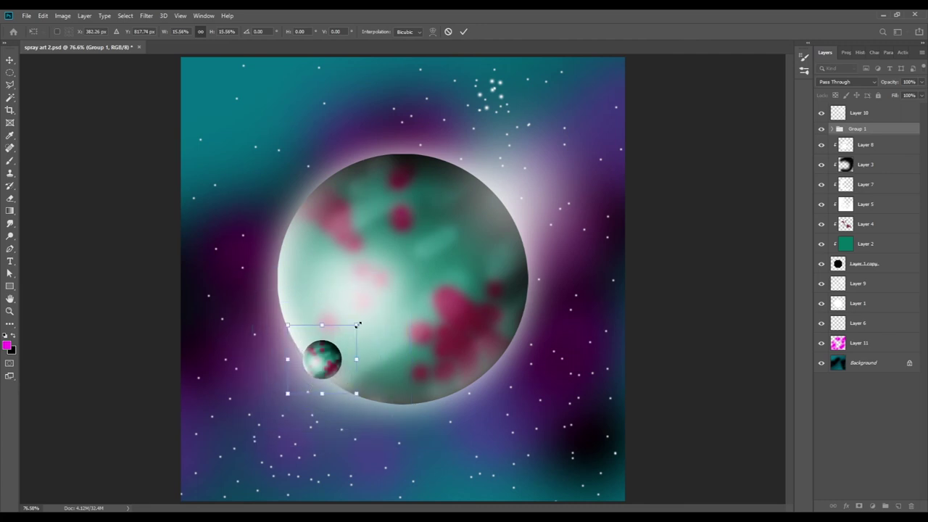
mouse_move(322, 363)
left_mouse_down()
mouse_move(292, 392)
mouse_move(311, 374)
mouse_move(294, 382)
left_mouse_up()
key("Return")
- Merge Group 1 into one layer and move the small planet up and right
key("b")
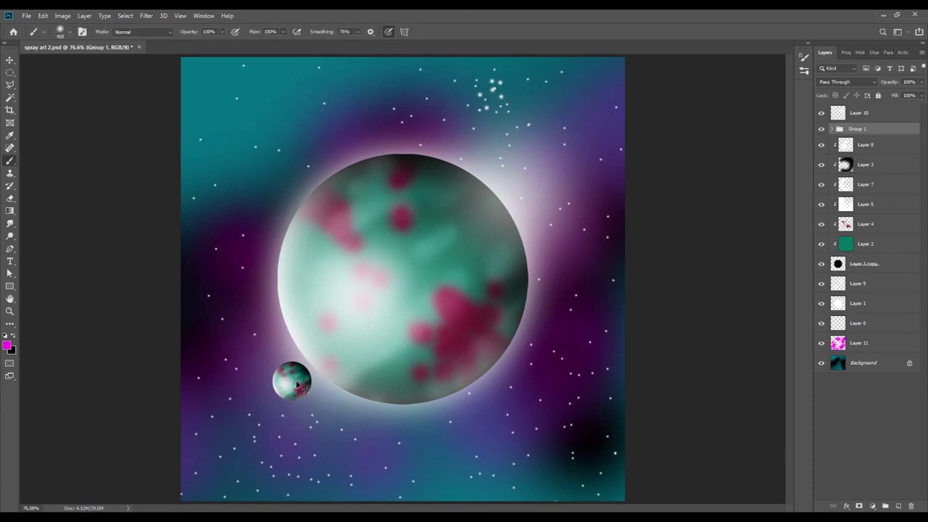
key("ctrl+e")
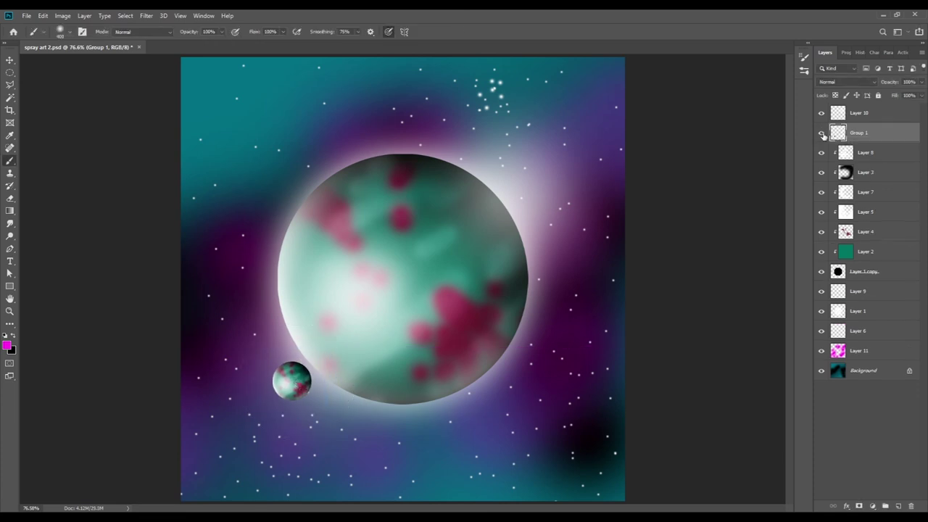
key("i")
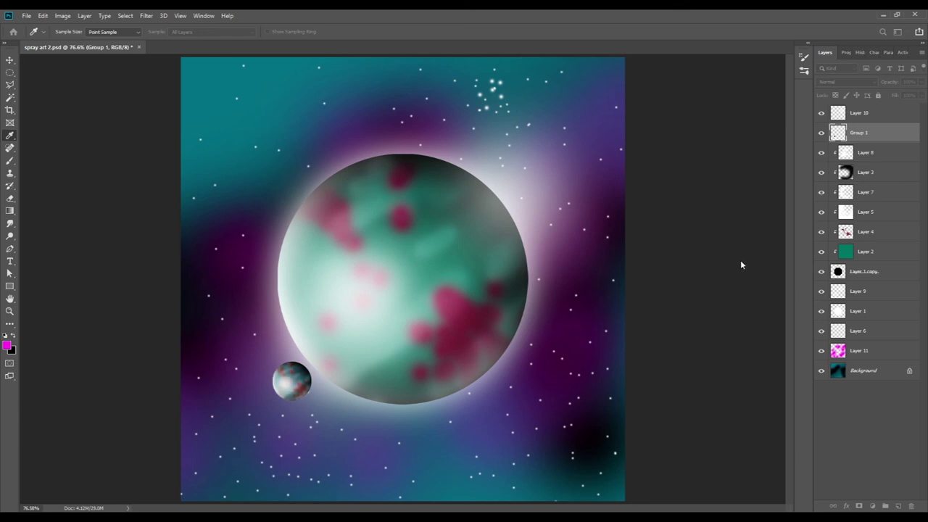
key("b")
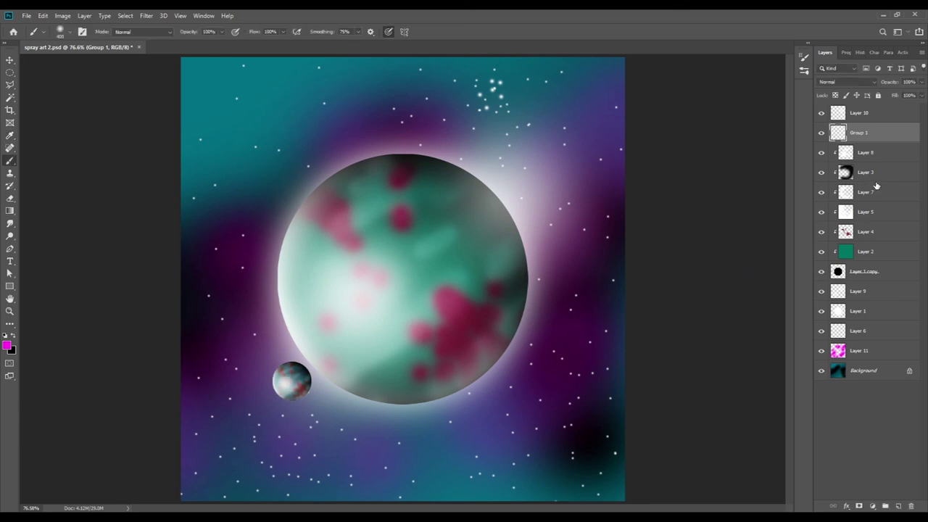
key("ctrl+t")
mouse_move(289, 377)
left_mouse_down()
mouse_move(535, 198)
mouse_move(526, 193)
mouse_move(533, 186)
left_mouse_up()
key("Return")
- Delete the small planet copy, then select Layer 10 with white as paint colour
key("b")
key("Delete")
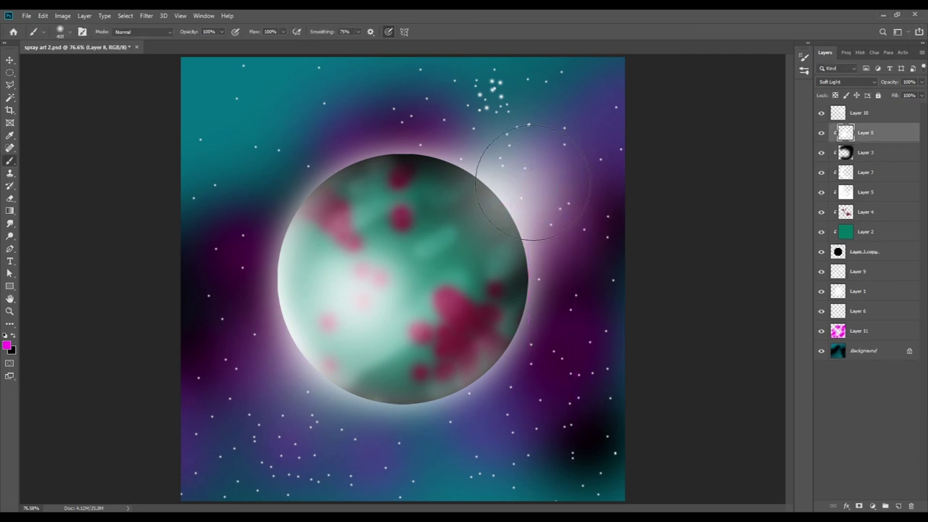
key("z")
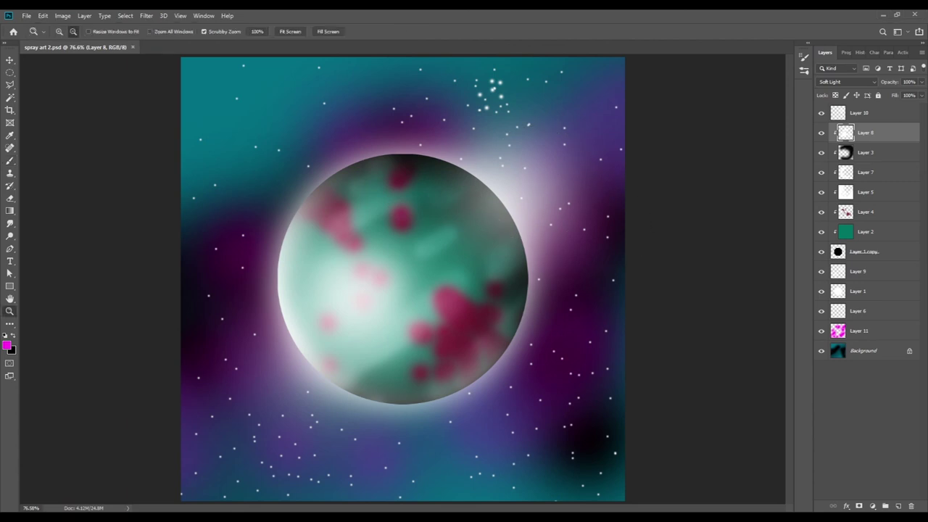
key("alt")
key("alt")
left_click(879, 116)
key("d")
key("x")
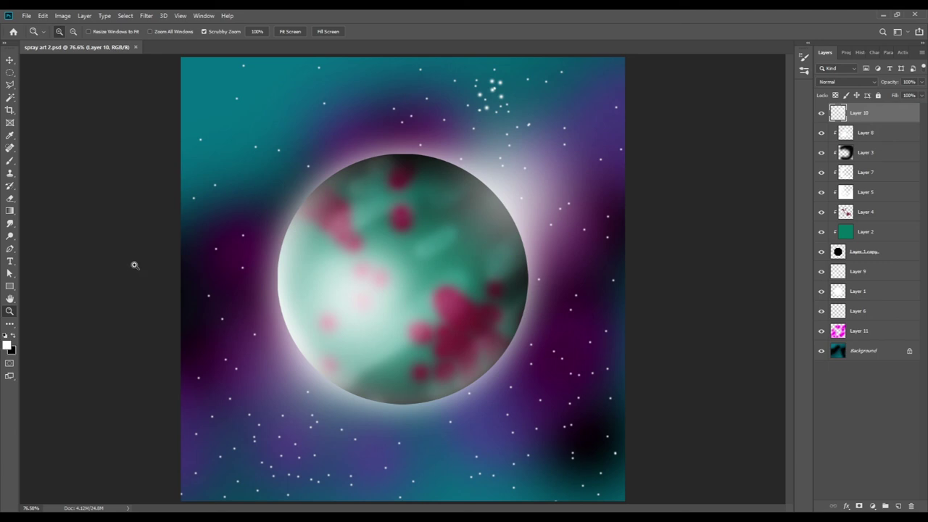
- Dab a soft white glow at the canvas's top-left with an enlarged brush
key("b")
key("]")
key("]")
key("]")
key("]")
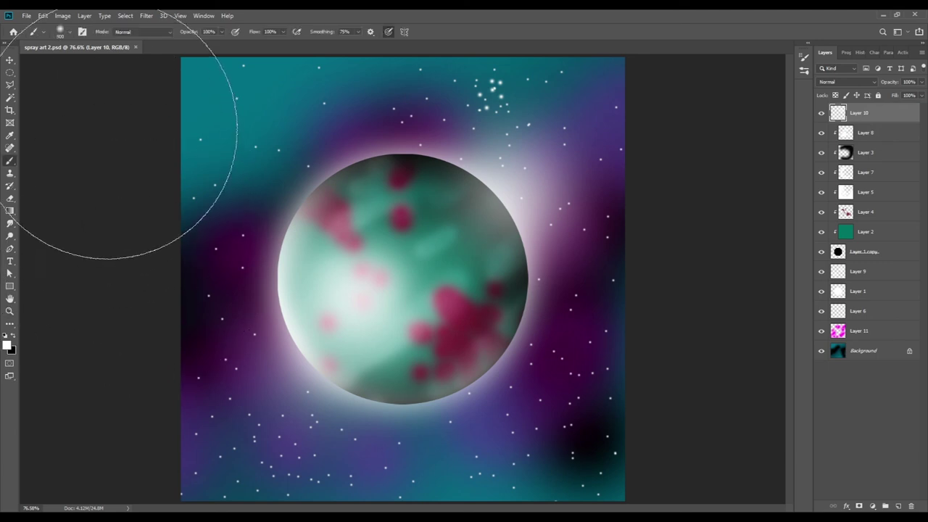
left_click(116, 130)
key("]")
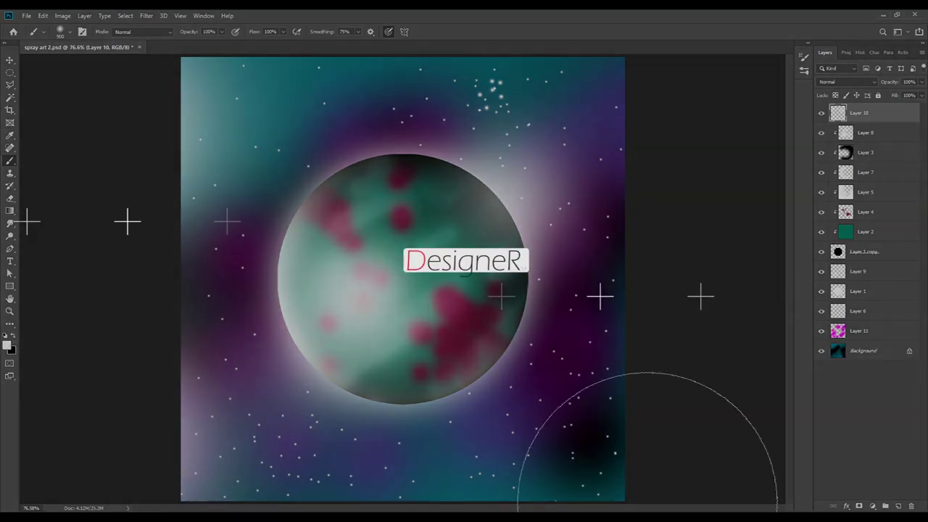
- Undo the top-left glow and save the finished artwork
key("ctrl+z")
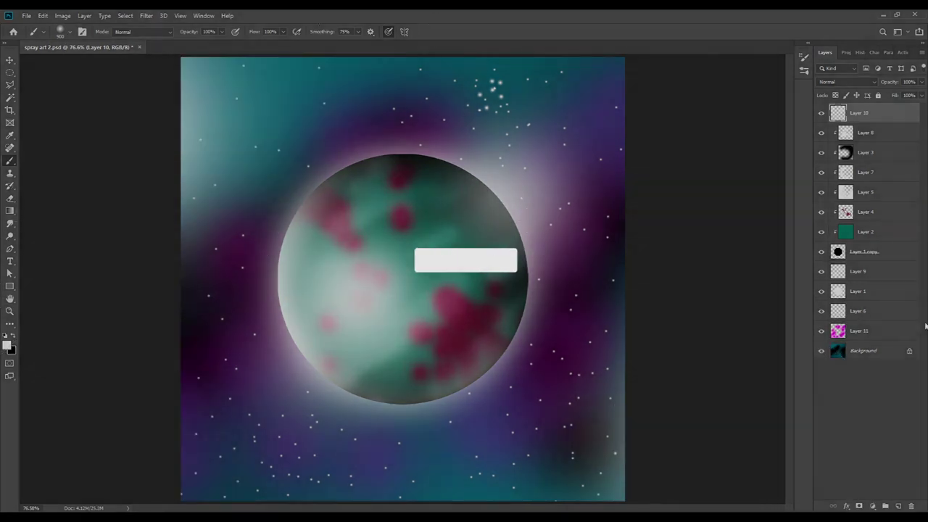
key("v")
key("ctrl+s")
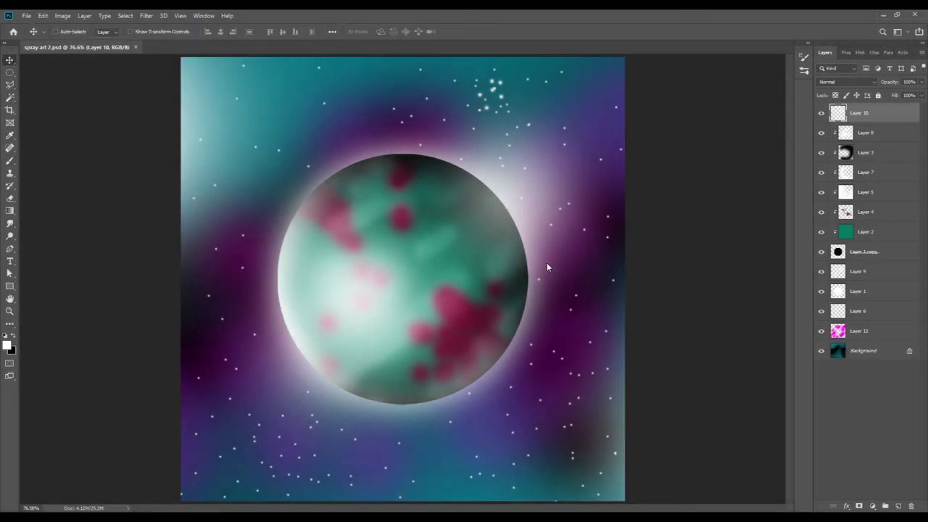